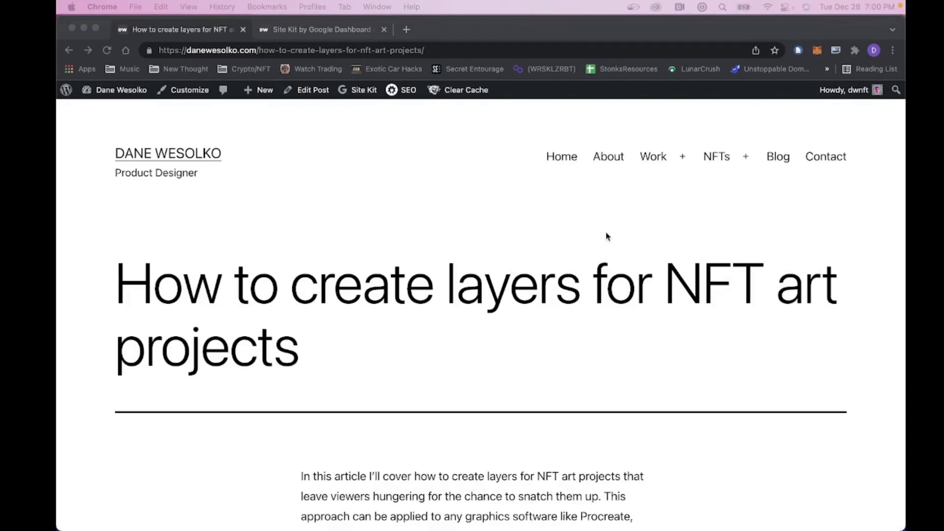
- Check the Site Kit dashboard, then return to the 'How to create layers for NFT art projects' article
click(334, 32)
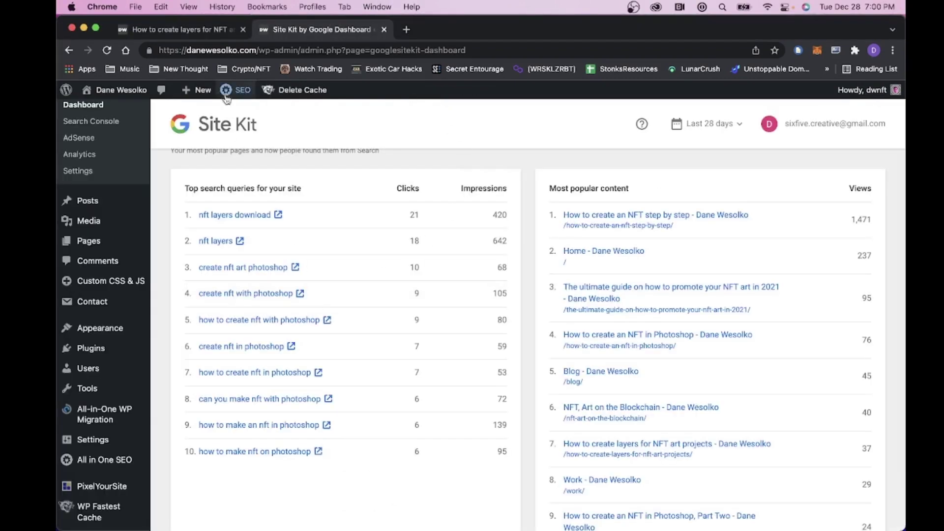
click(198, 37)
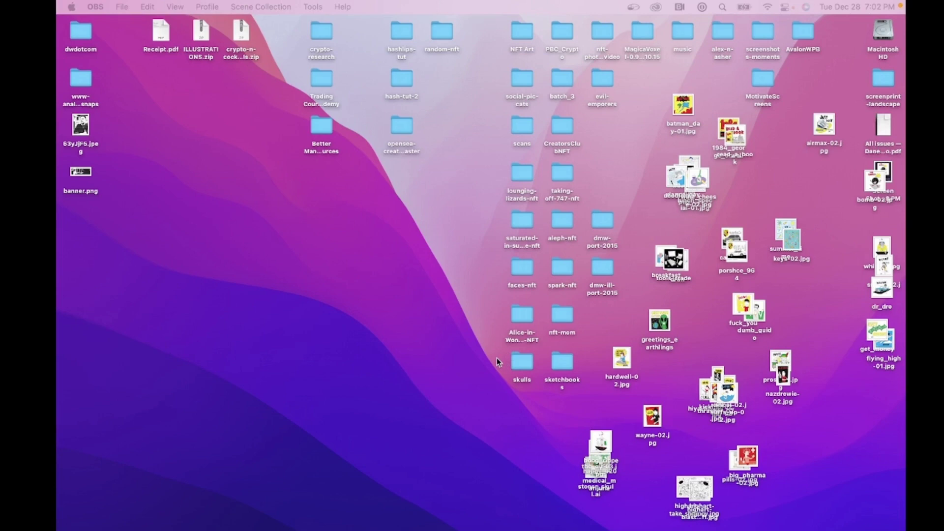
- Browse NFT Art > warskullz_reboot and preview warskullz_reboot.psb (42.9 MB) in column view
double_click(521, 34)
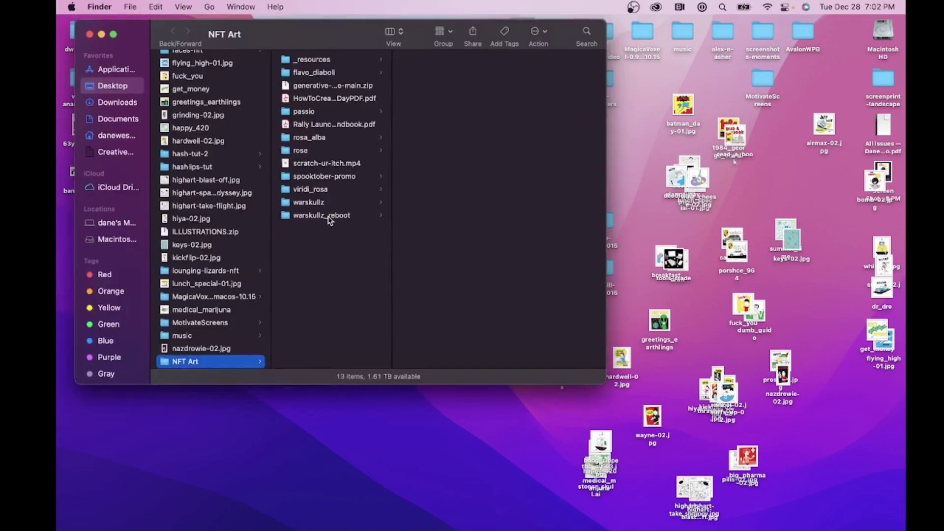
click(330, 219)
click(432, 242)
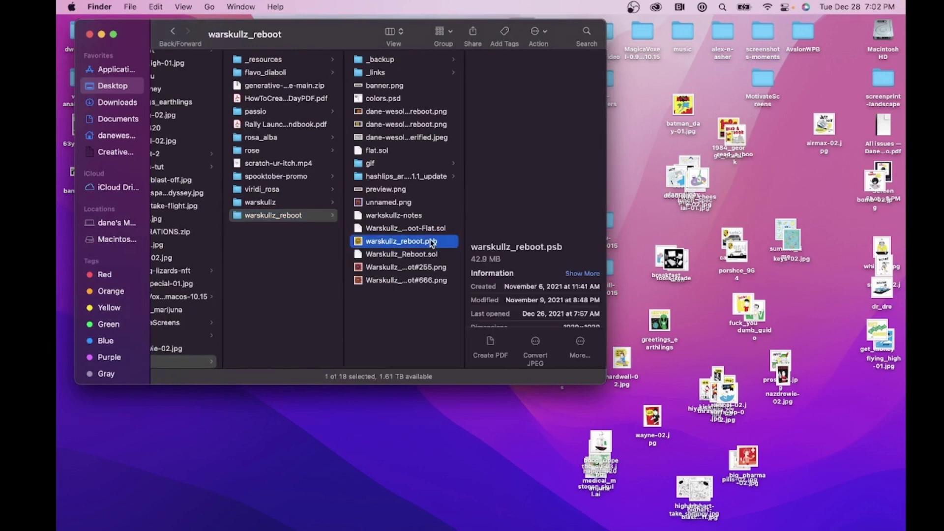
- Open warskullz_reboot.psb, close the Timeline panel, and maximize the window with the artwork fitted
double_click(432, 242)
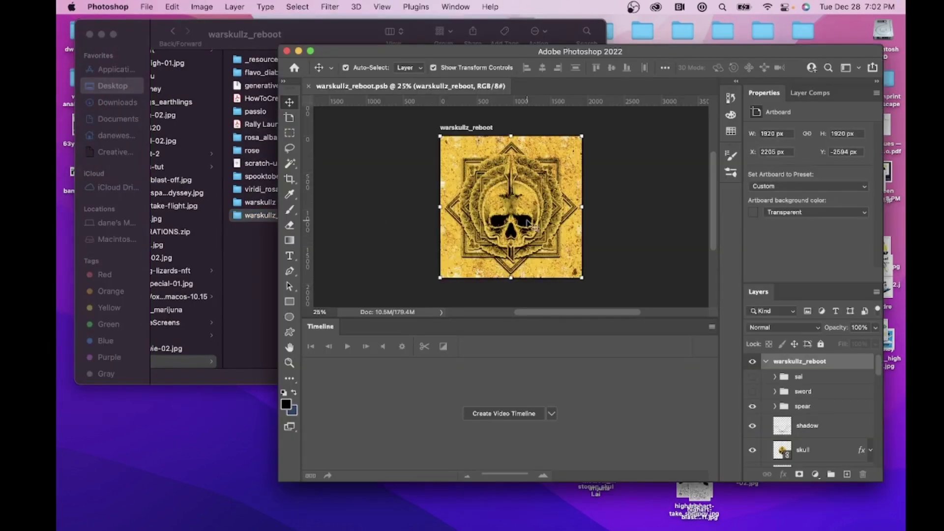
click(712, 327)
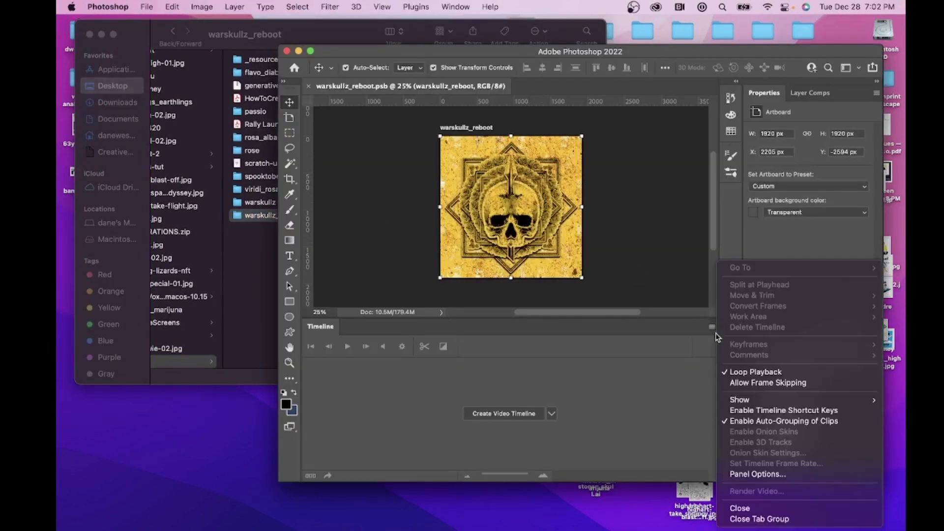
click(753, 519)
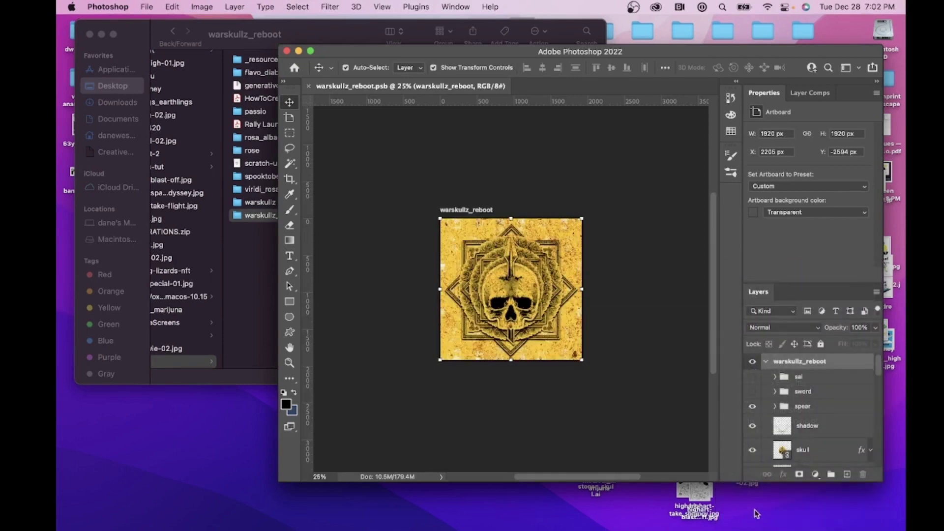
click(90, 34)
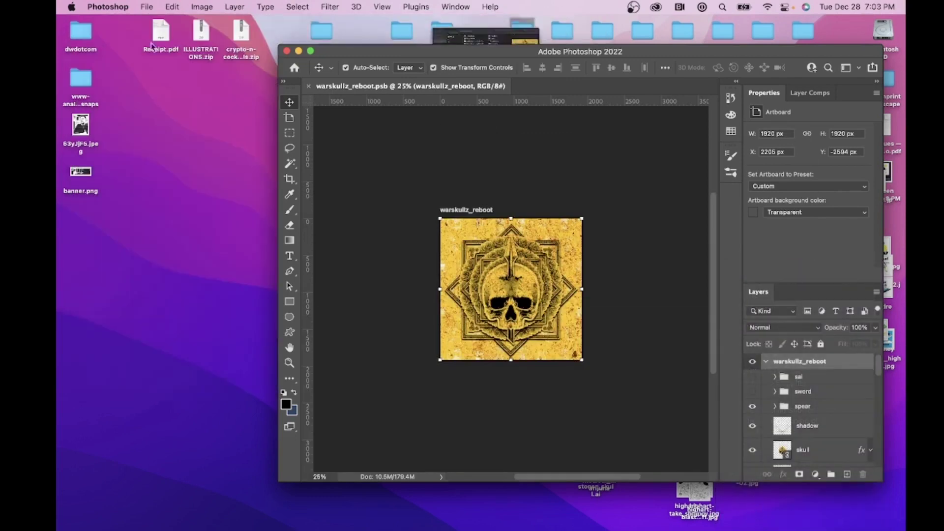
double_click(481, 59)
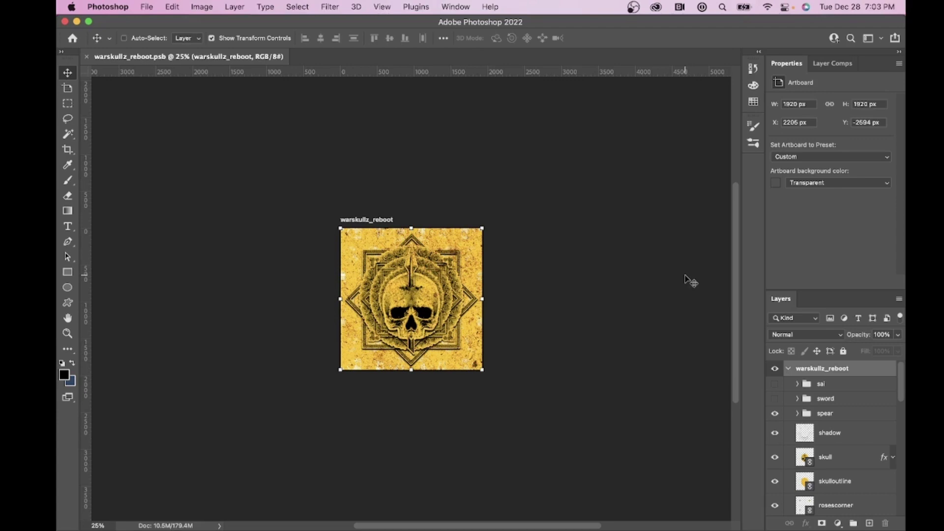
key(super+0)
key(super+minus)
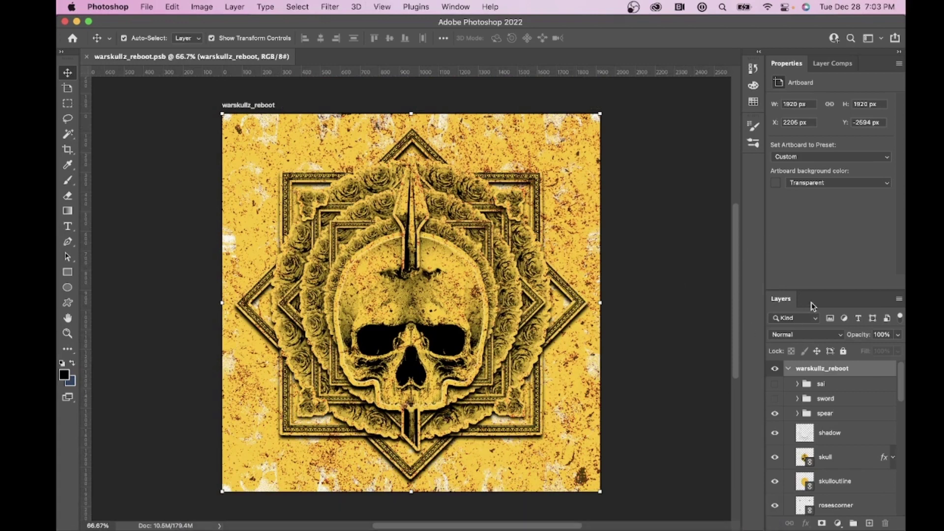
- Close the Properties panel and quit the other running app
click(900, 63)
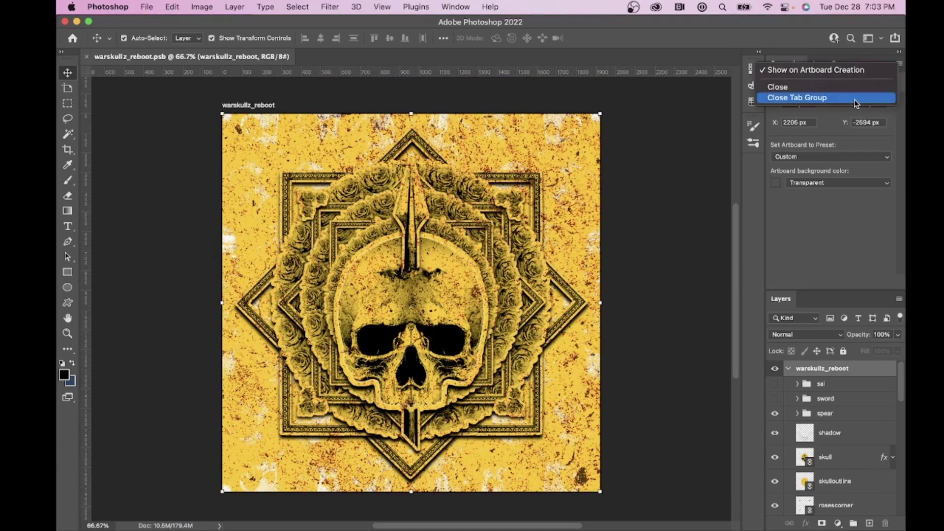
click(856, 99)
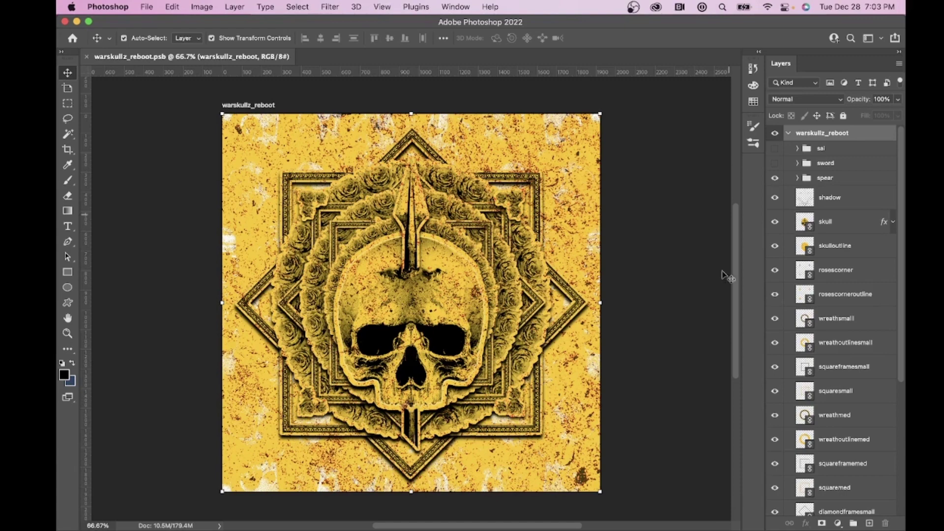
right_click(533, 516)
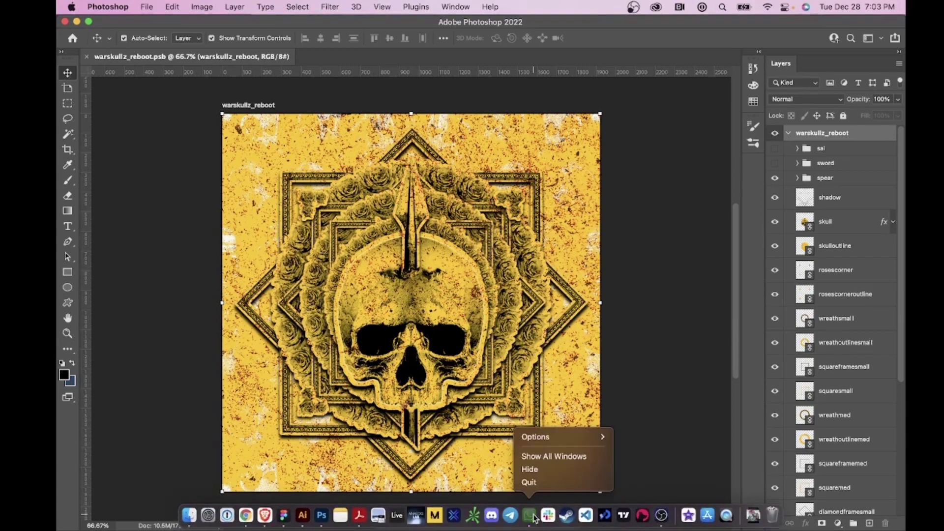
click(541, 482)
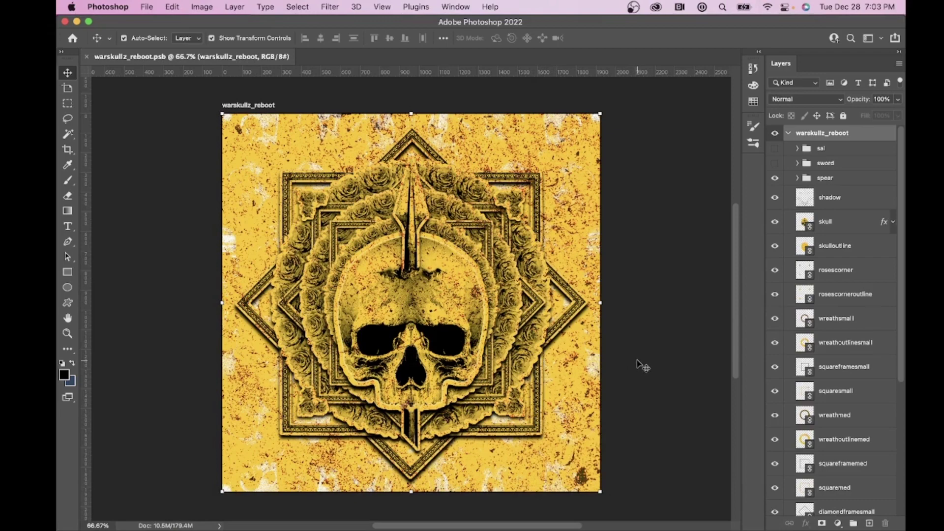
scroll(829, 320, down, 5)
scroll(830, 320, up, 5)
- Create a new Untitled-1 document with two empty layers
click(147, 7)
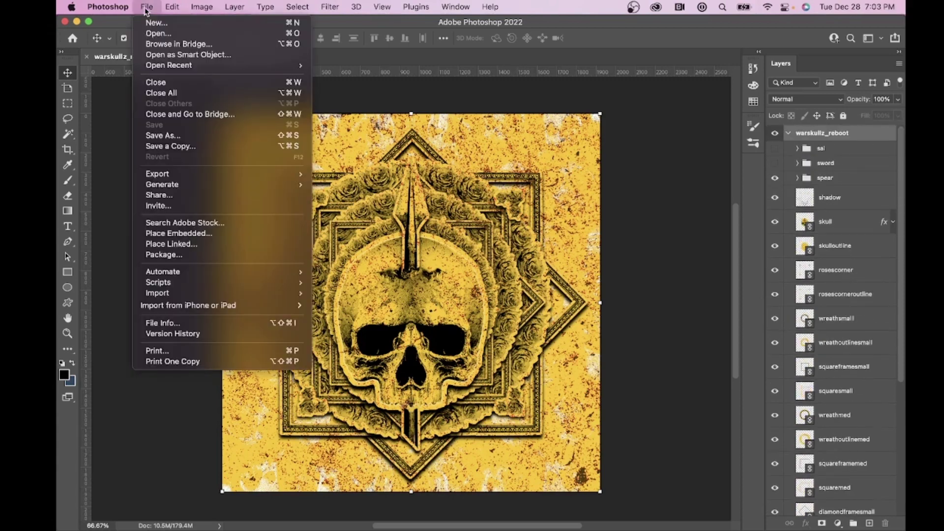
key(Escape)
key(super+n)
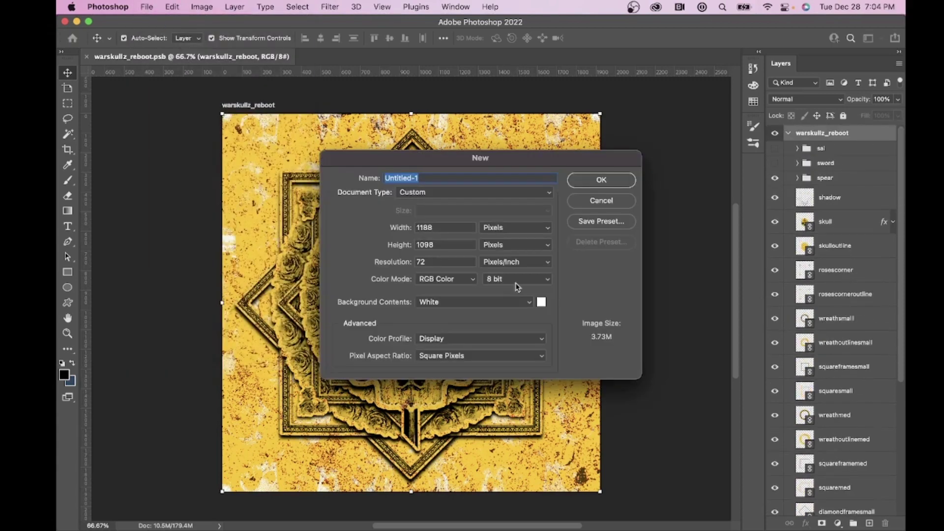
click(583, 180)
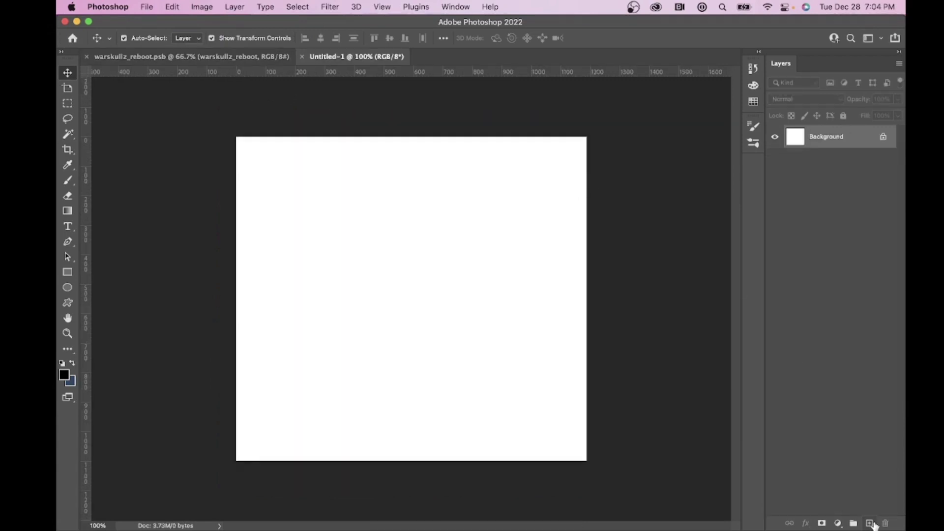
click(870, 523)
click(869, 523)
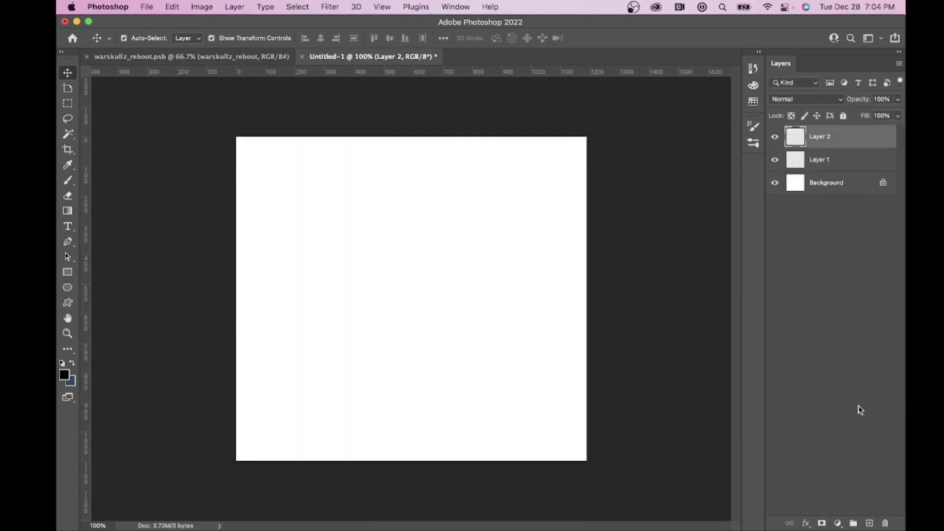
- Brush the word 'ReaL' in black on Layer 1
click(830, 167)
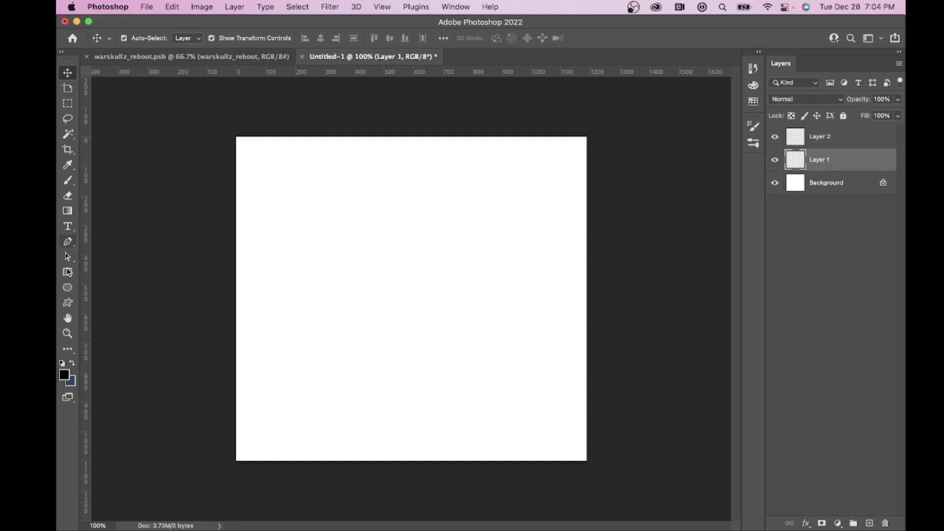
click(71, 179)
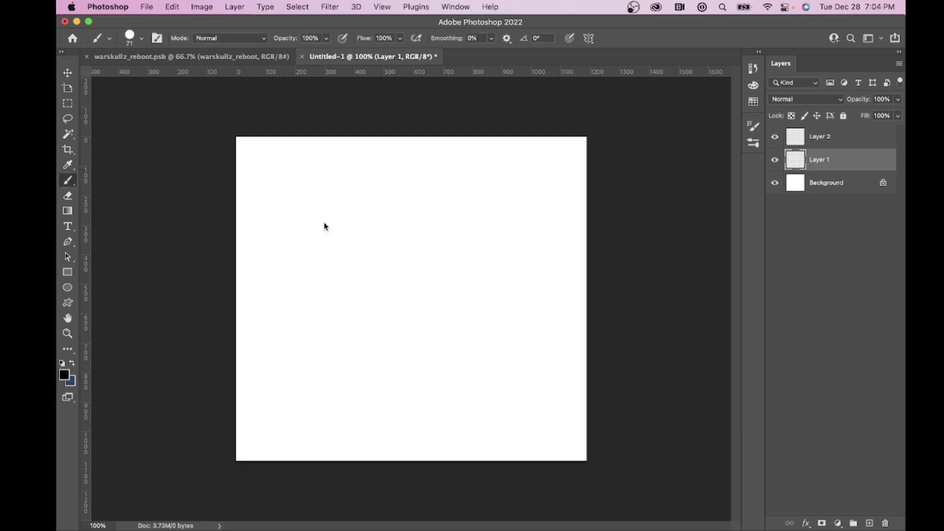
mouse_move(304, 210)
mouse_down()
mouse_move(304, 273)
mouse_move(305, 238)
mouse_move(339, 209)
mouse_move(325, 242)
mouse_move(374, 288)
mouse_up()
click(375, 241)
mouse_move(374, 241)
mouse_down()
mouse_move(401, 239)
mouse_move(376, 221)
mouse_move(375, 254)
mouse_move(419, 259)
mouse_move(420, 227)
mouse_move(451, 277)
mouse_move(430, 258)
mouse_move(460, 259)
mouse_up()
mouse_move(477, 210)
mouse_down()
mouse_move(477, 272)
mouse_move(514, 264)
mouse_up()
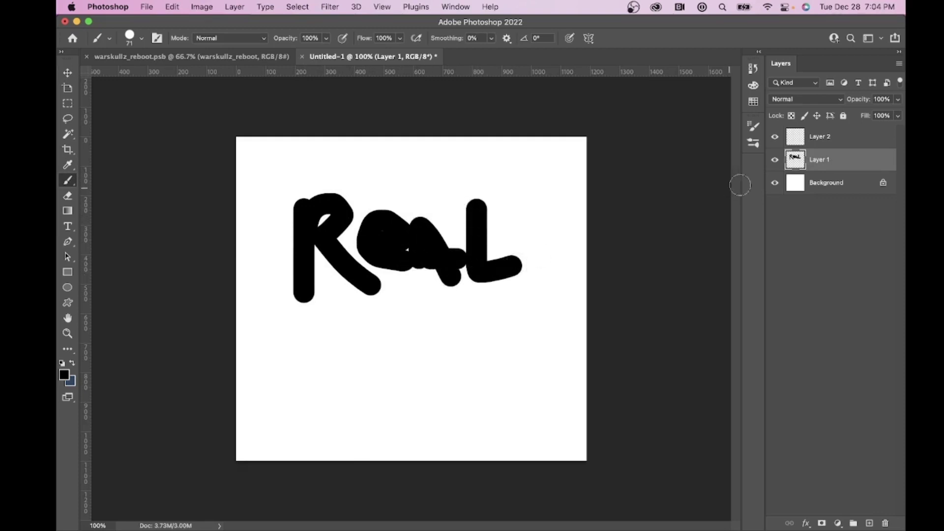
- Scrawl a second word below it on Layer 2
click(815, 144)
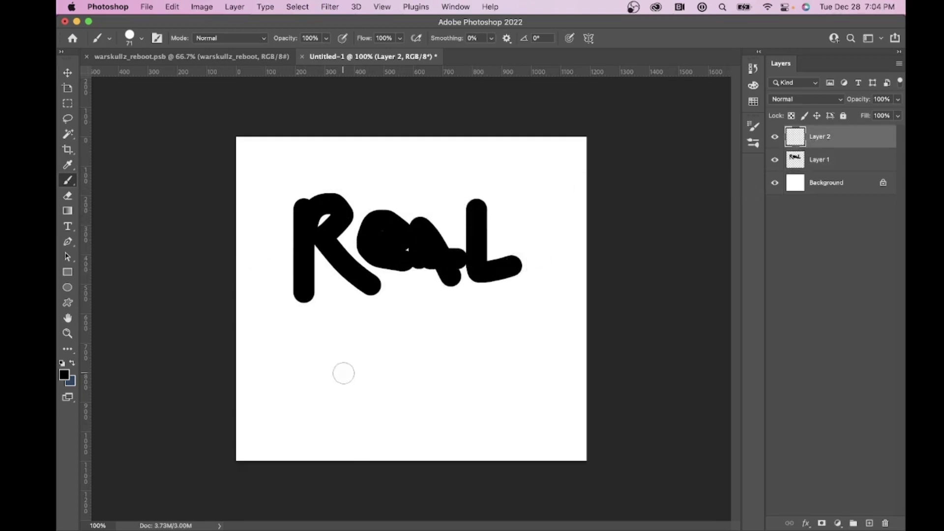
mouse_move(363, 358)
mouse_down()
mouse_move(324, 360)
mouse_move(290, 399)
mouse_move(363, 410)
mouse_move(380, 377)
mouse_move(338, 326)
mouse_up()
mouse_move(436, 350)
mouse_down()
mouse_move(400, 371)
mouse_move(439, 367)
mouse_move(451, 392)
mouse_move(470, 349)
mouse_move(501, 377)
mouse_move(528, 347)
mouse_move(528, 358)
mouse_move(549, 353)
mouse_move(531, 407)
mouse_move(507, 409)
mouse_up()
click(68, 72)
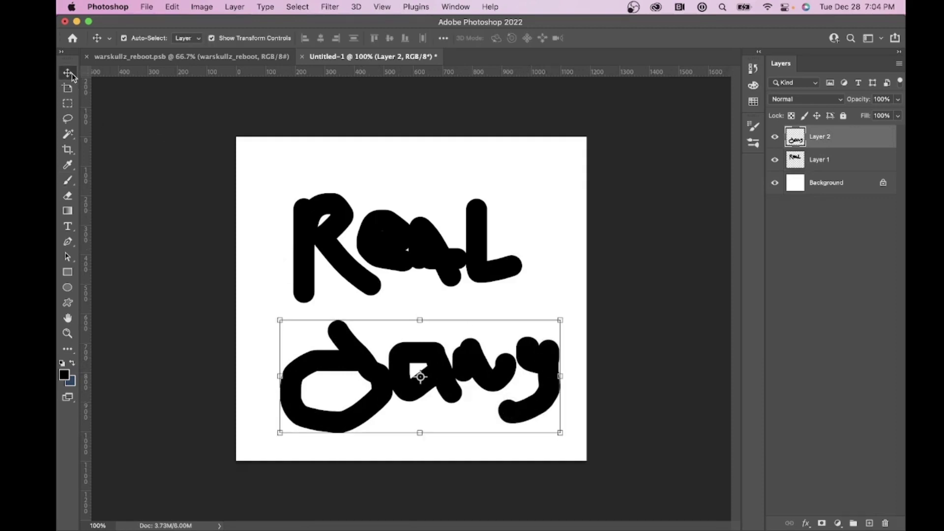
- Hide Layer 2 and the white Background, then cancel a Quick Export as PNG
click(775, 138)
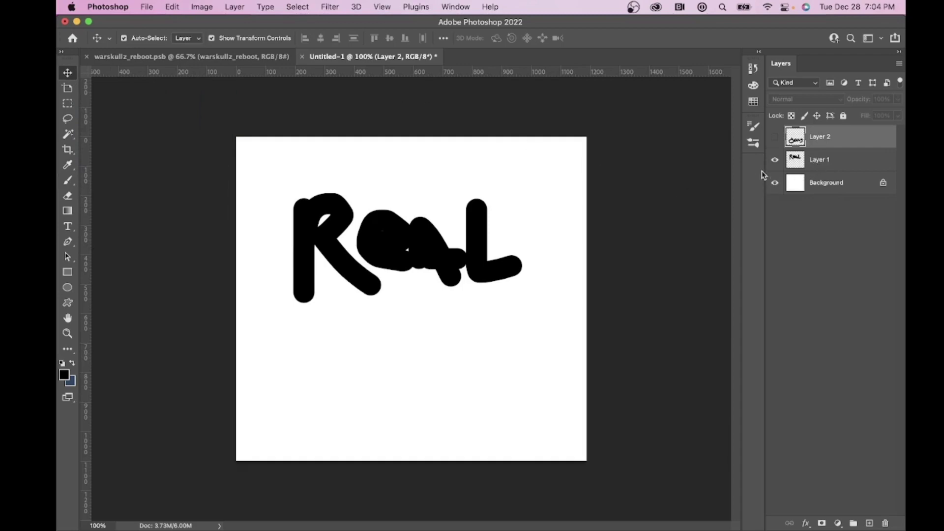
click(774, 184)
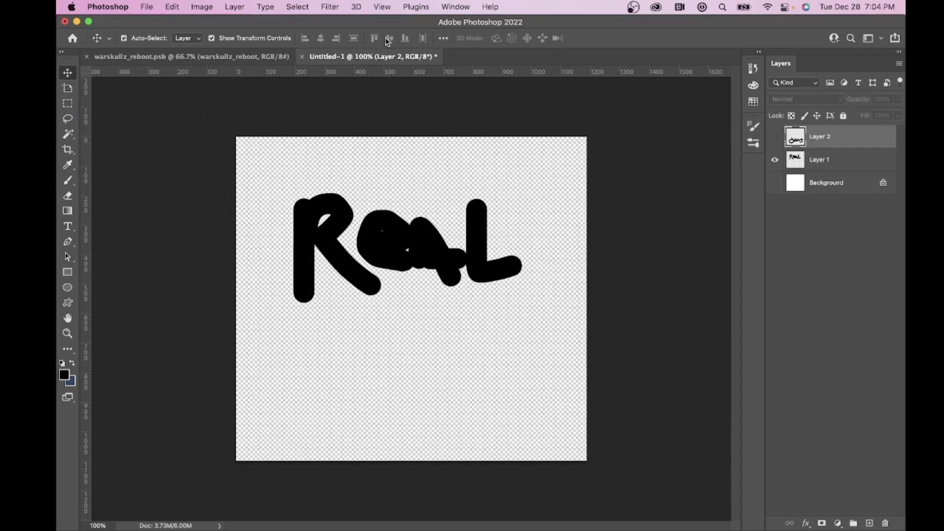
click(147, 7)
mouse_move(213, 175)
click(370, 175)
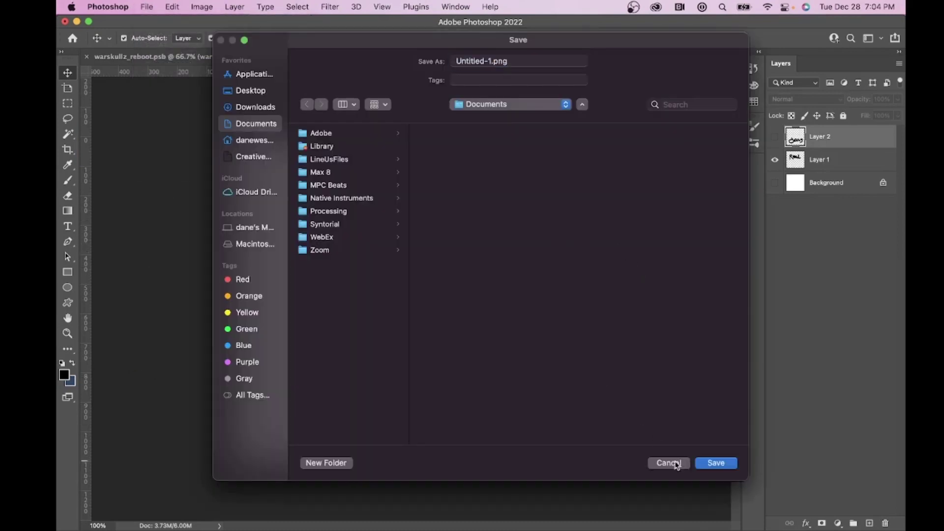
click(671, 463)
- Review the Export As settings and close them without exporting
click(148, 7)
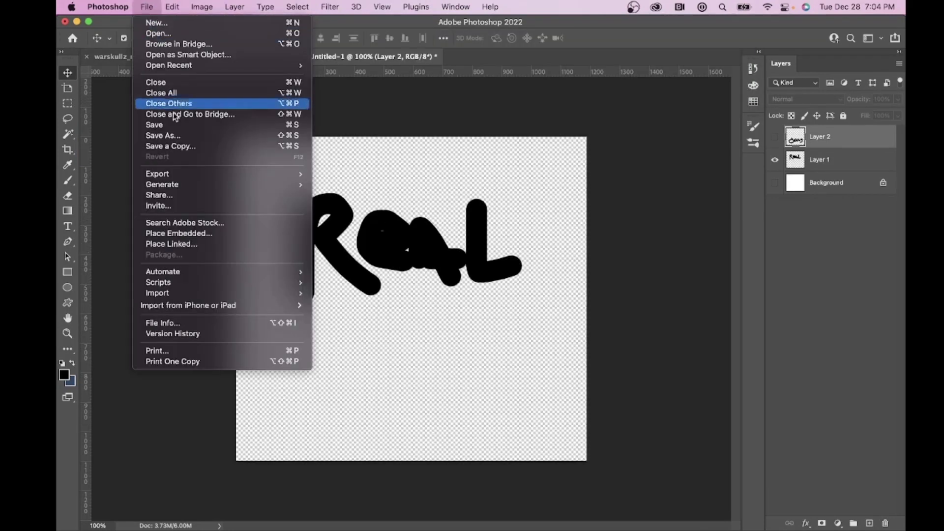
mouse_move(232, 175)
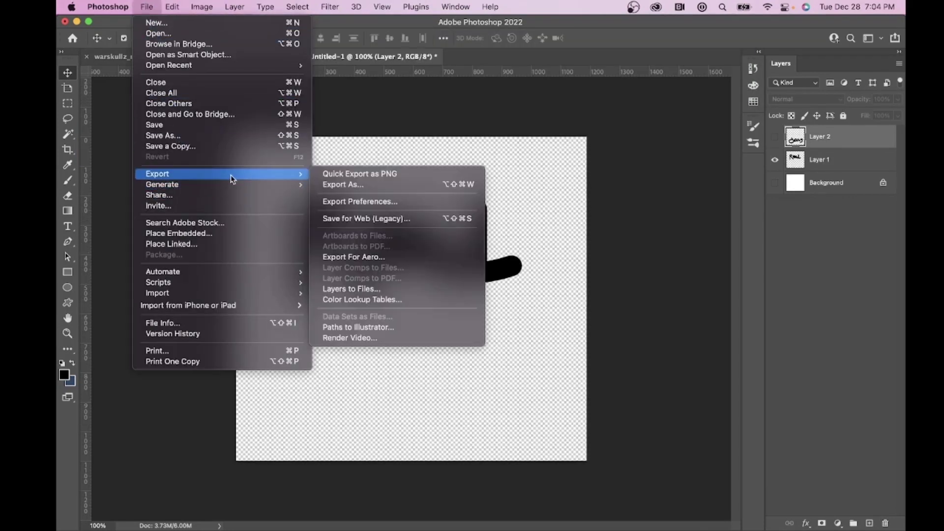
click(349, 186)
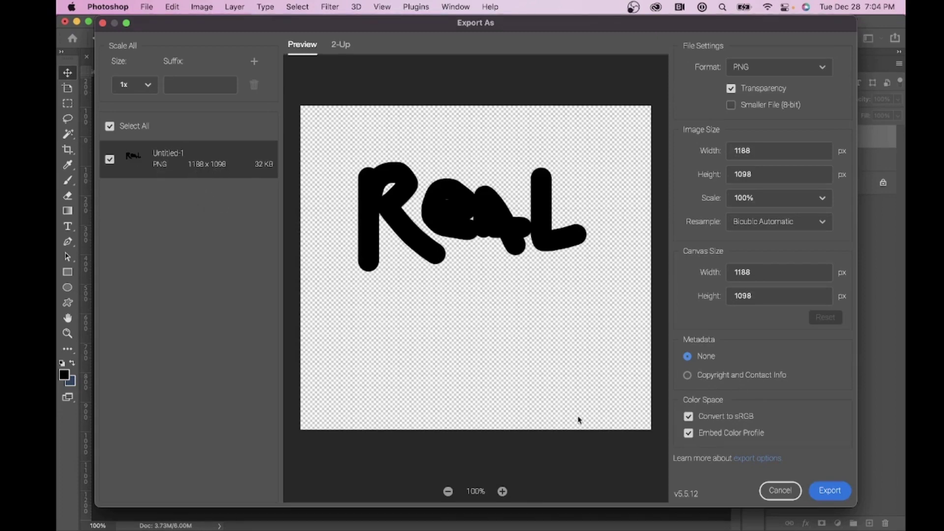
click(779, 492)
- Show Layer 2, hide Layer 1, recheck Export As, then close Untitled-1 without saving
click(775, 137)
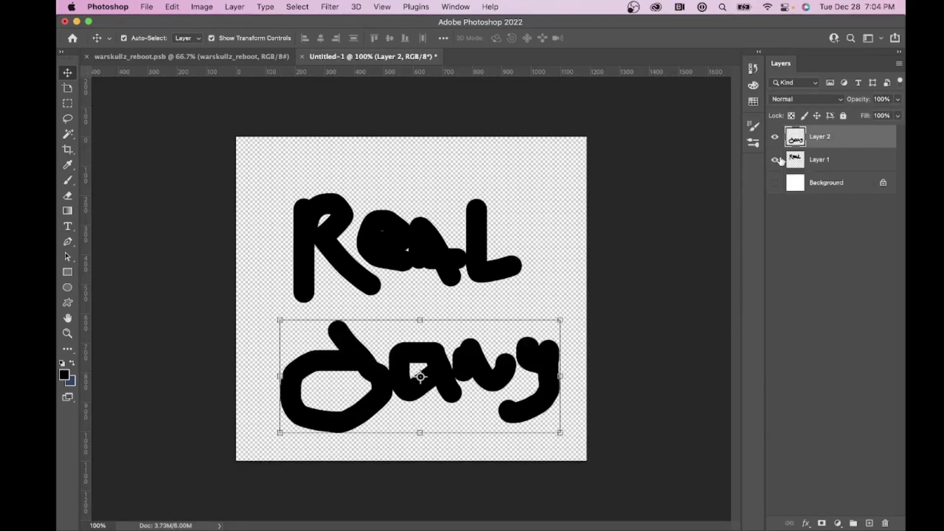
click(776, 160)
click(833, 159)
click(153, 9)
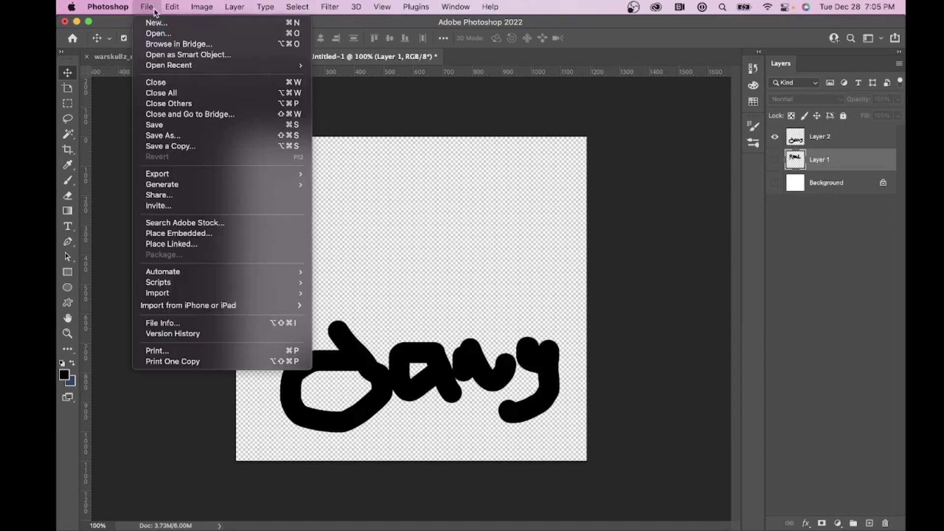
mouse_move(217, 177)
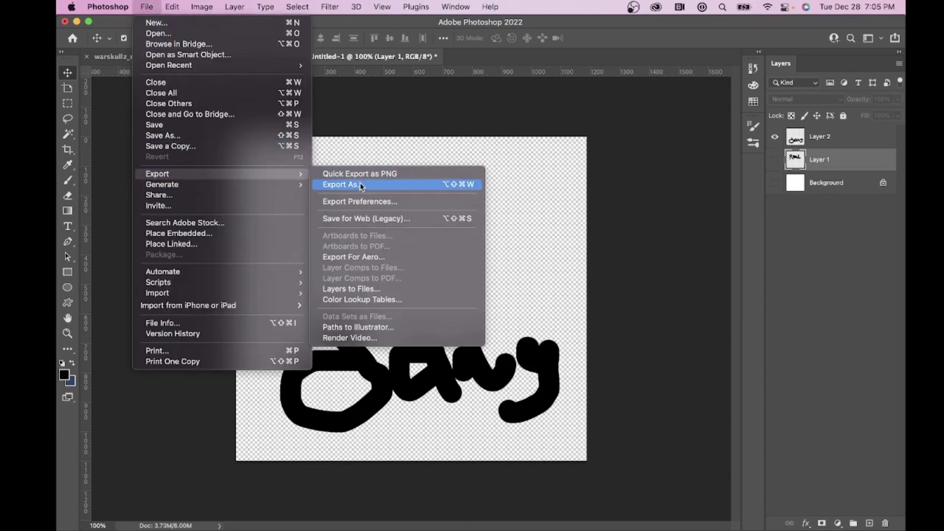
click(360, 185)
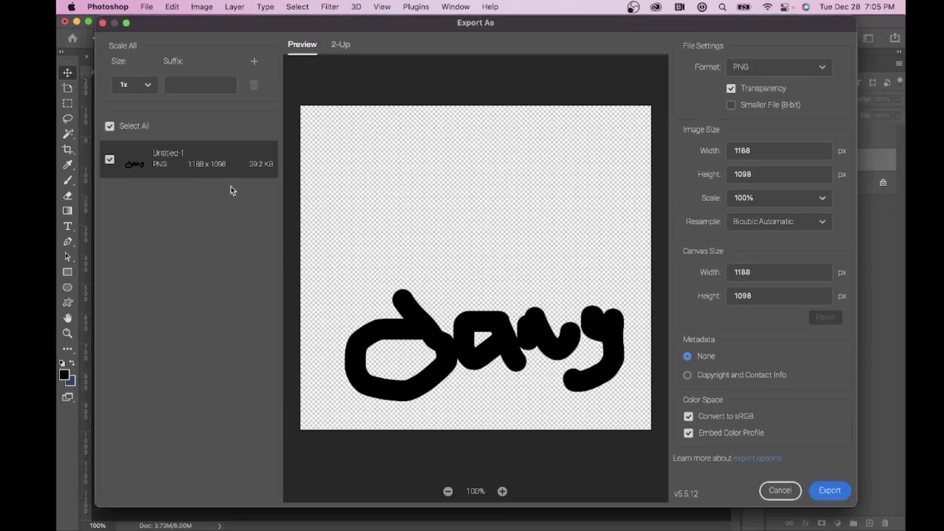
click(783, 491)
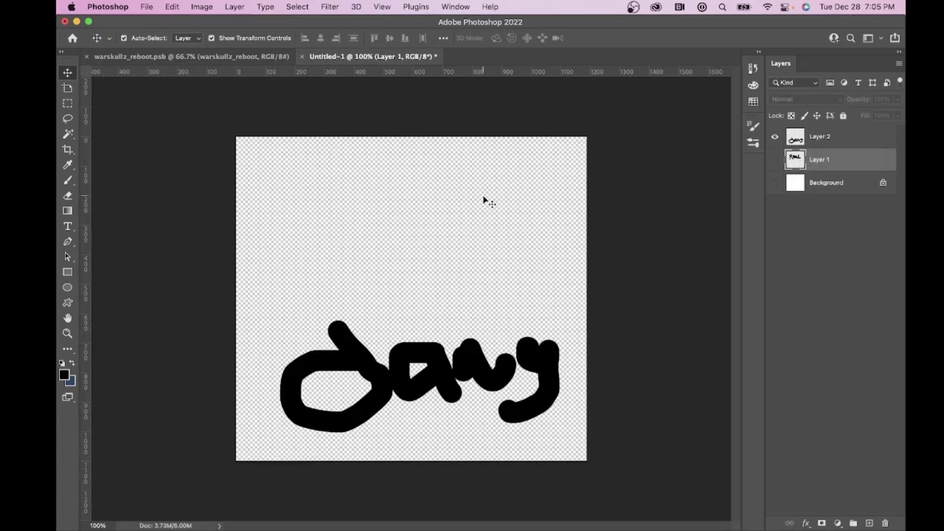
click(303, 57)
click(486, 230)
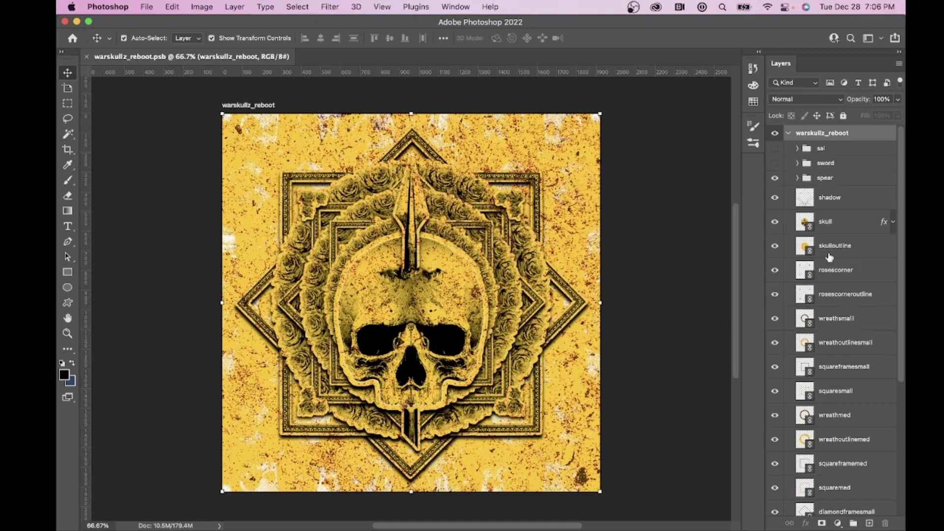
- Hide the diamond, square, spear and other layers, then re-show only shadow and skull
scroll(830, 263, down, 5)
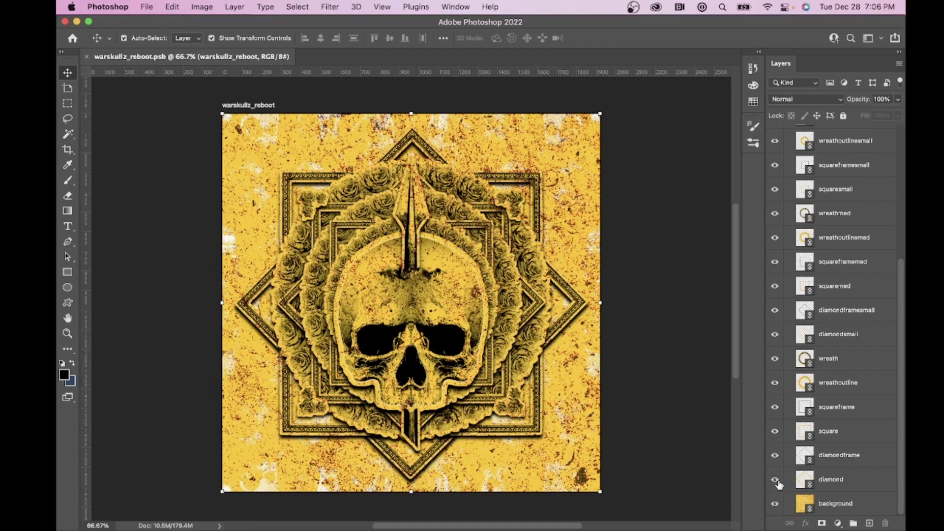
drag(776, 480, 778, 212)
scroll(778, 212, up, 3)
drag(777, 271, 776, 176)
scroll(777, 164, up, 3)
scroll(776, 176, up, 2)
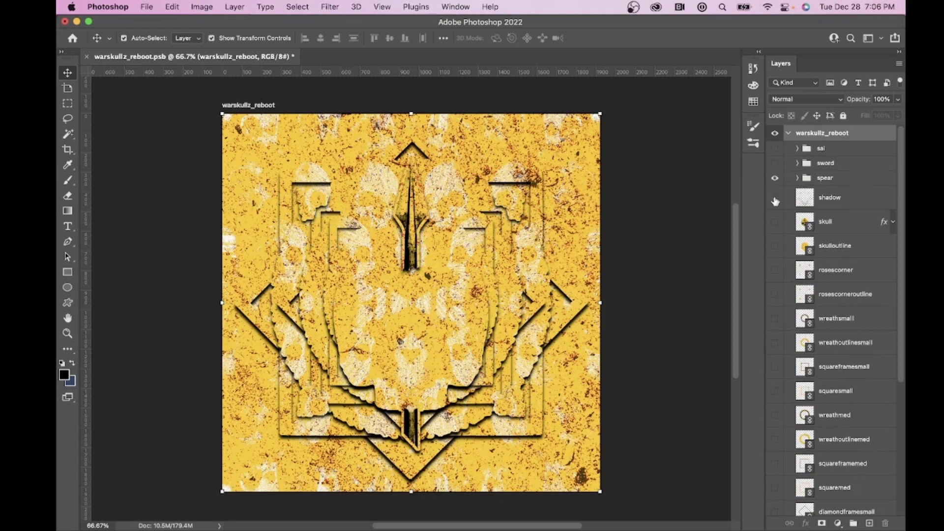
click(776, 198)
click(776, 179)
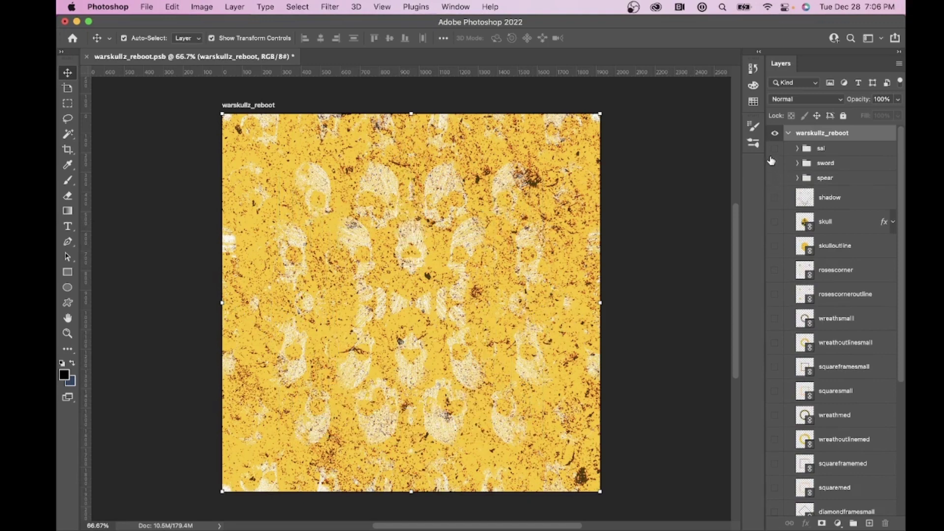
scroll(776, 170, down, 5)
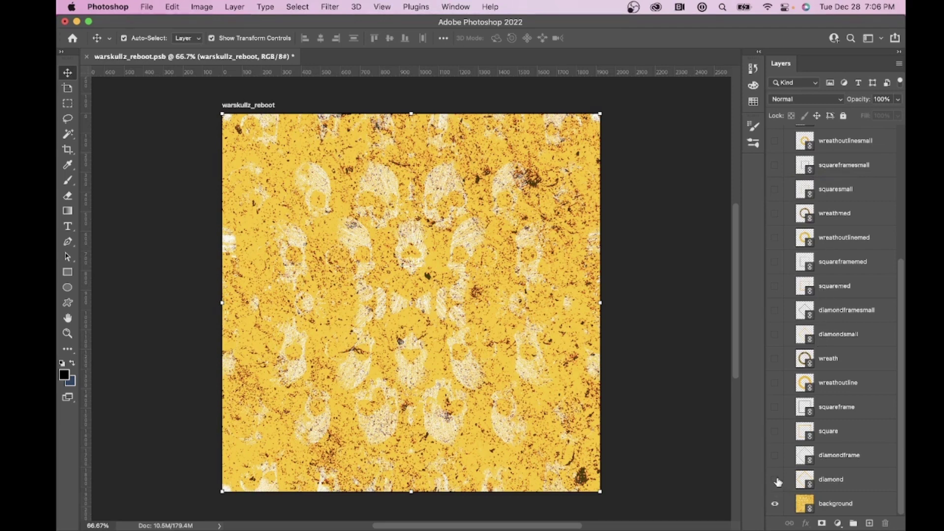
scroll(786, 350, up, 8)
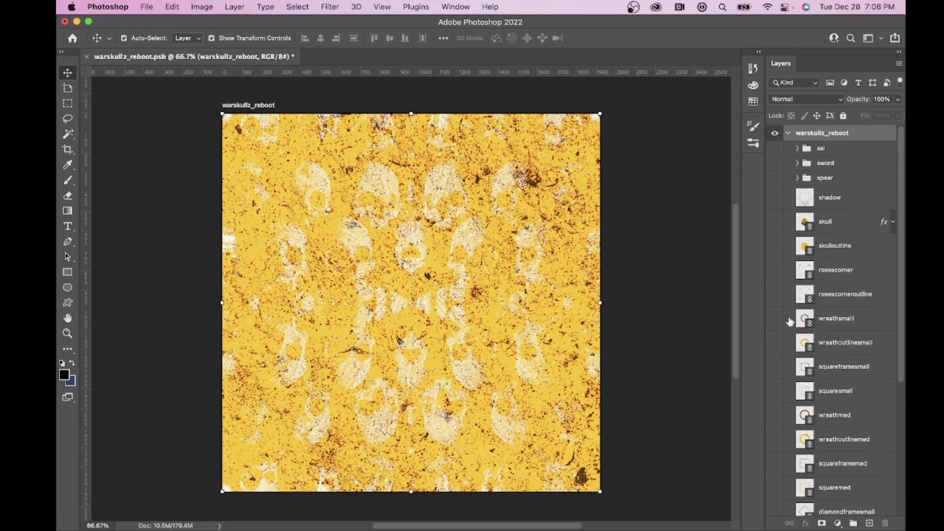
click(775, 200)
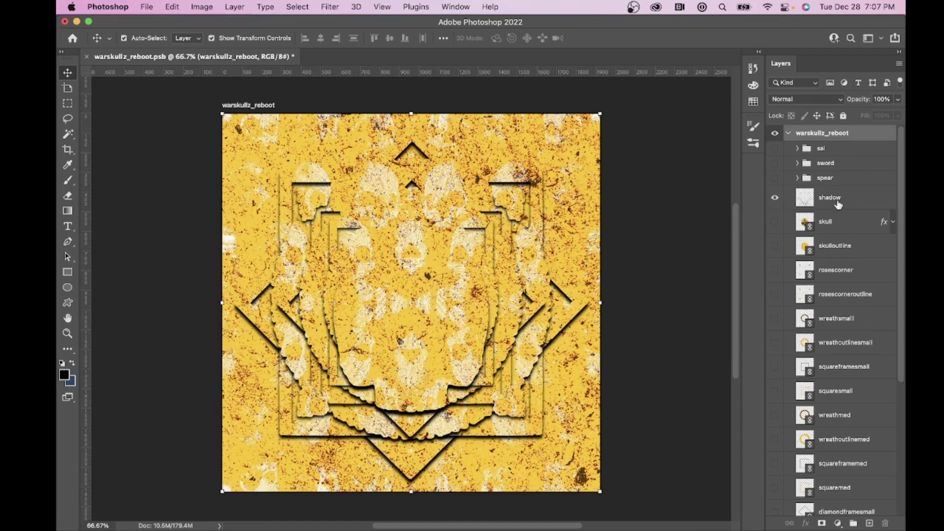
click(776, 223)
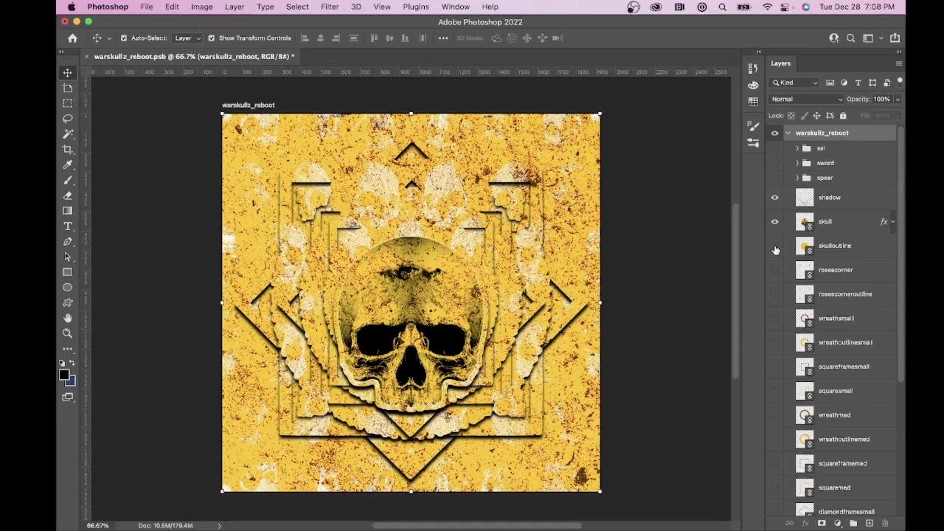
- Show the skulloutline layer and switch selection between it and the skull layer
click(775, 248)
click(843, 225)
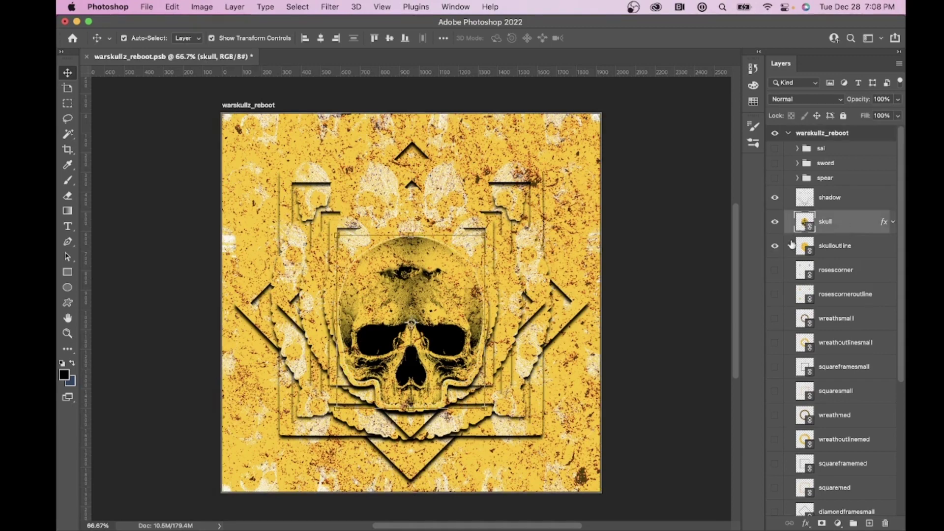
click(836, 249)
click(831, 226)
click(833, 253)
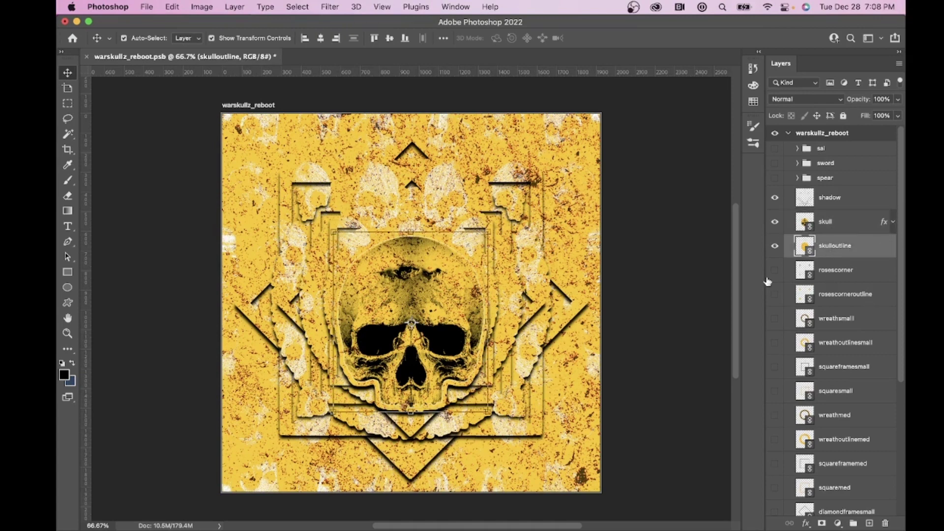
- Show the rosescorner, wreathsmall, squaresmall, wreathmed and squareframemed layers and their outlines
click(774, 271)
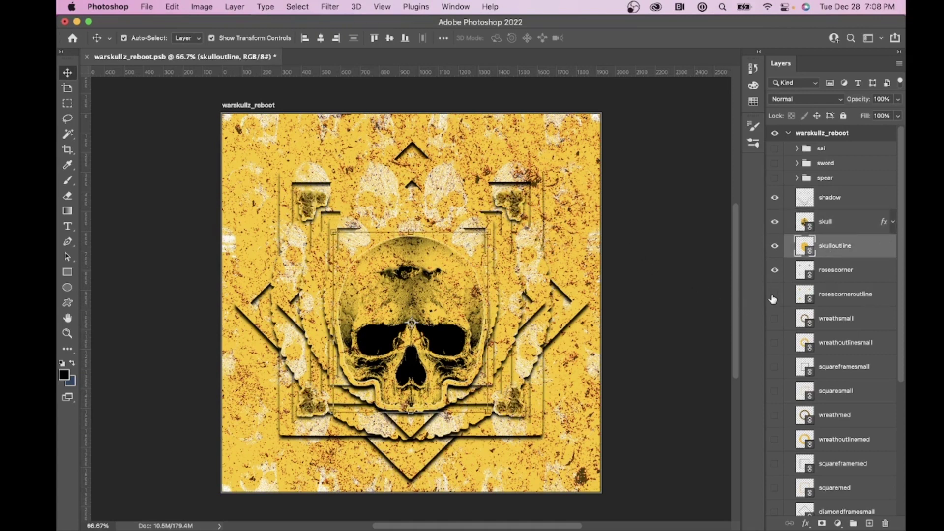
click(774, 294)
click(775, 318)
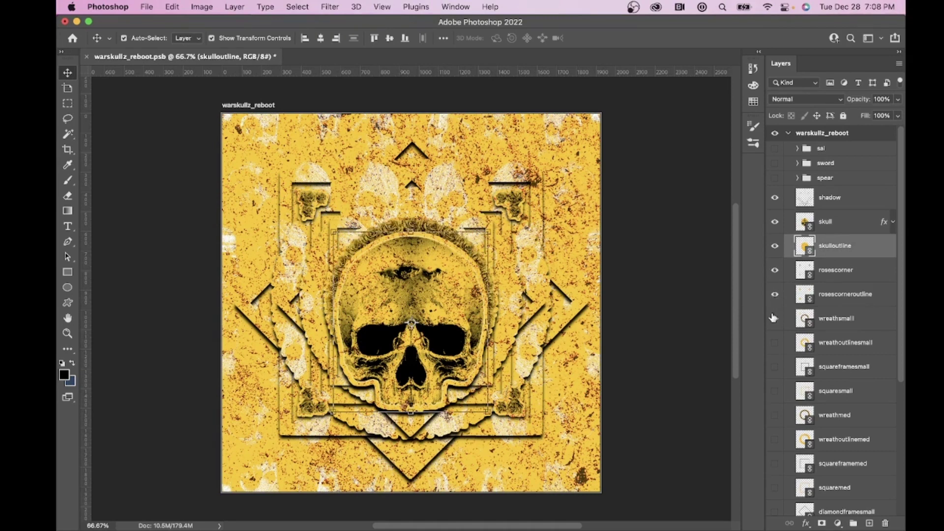
click(775, 342)
scroll(816, 325, down, 3)
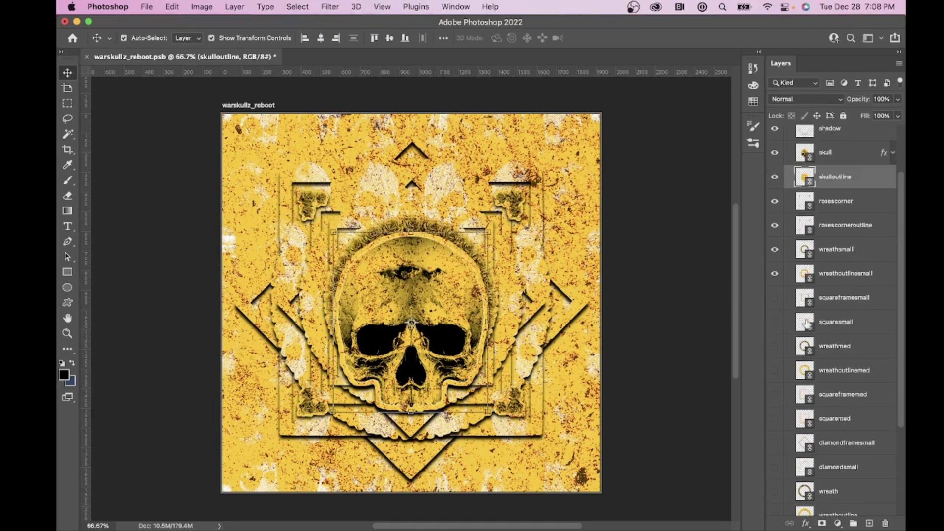
click(775, 297)
click(776, 323)
click(775, 346)
scroll(774, 349, down, 2)
click(776, 332)
click(775, 357)
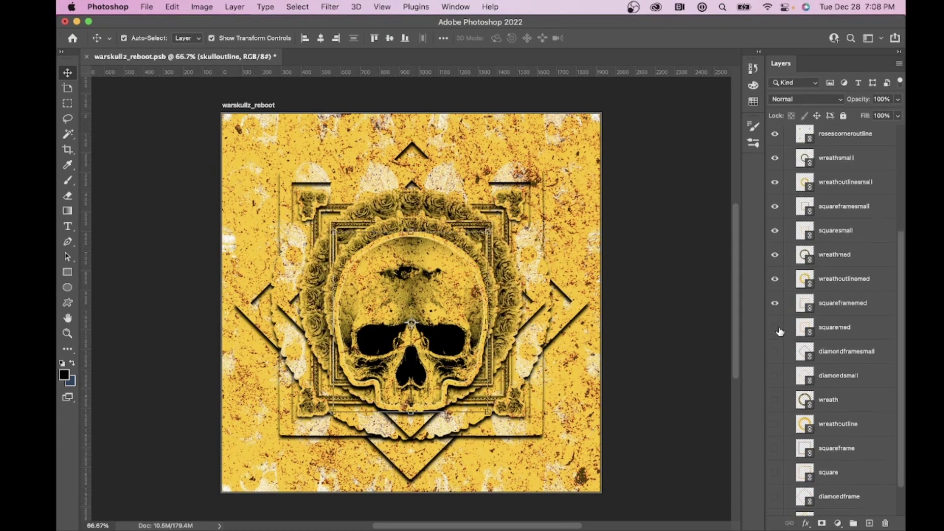
- Show the squaremed, diamondsmall, wreath, squareframe, square and diamondframe layers
scroll(778, 332, down, 3)
click(776, 322)
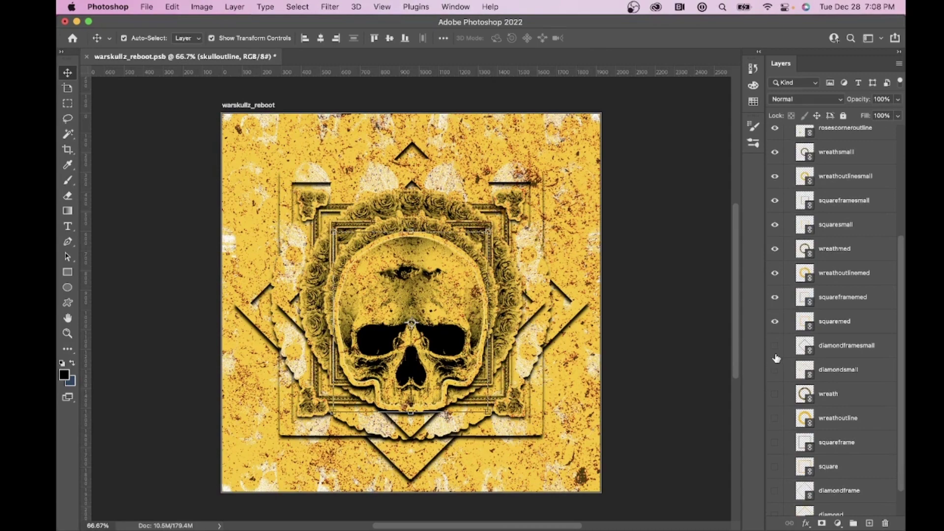
click(775, 347)
scroll(778, 350, down, 2)
click(775, 334)
click(776, 359)
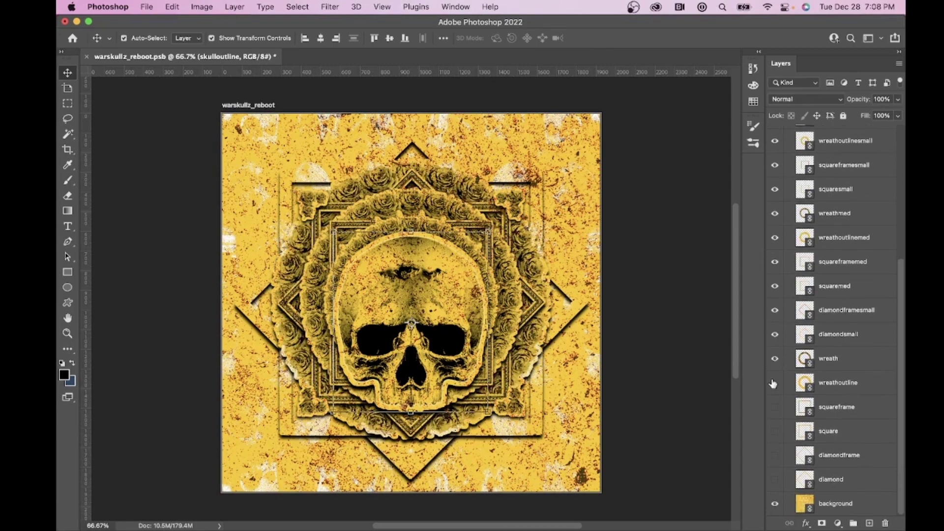
click(775, 384)
click(775, 407)
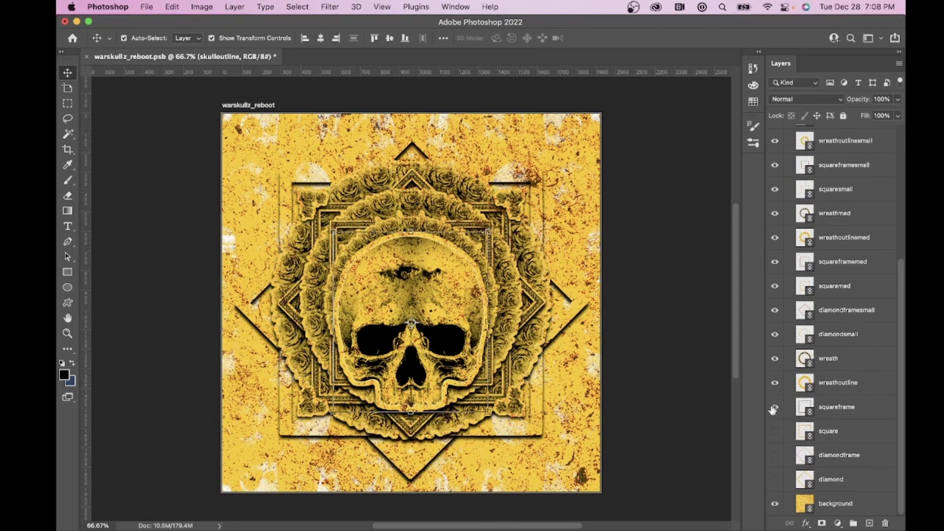
click(776, 432)
click(775, 456)
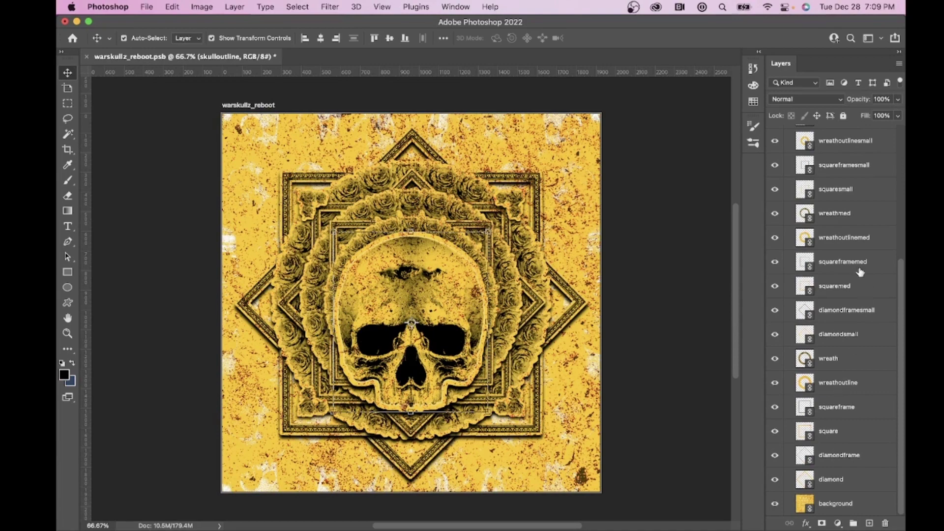
scroll(860, 272, up, 8)
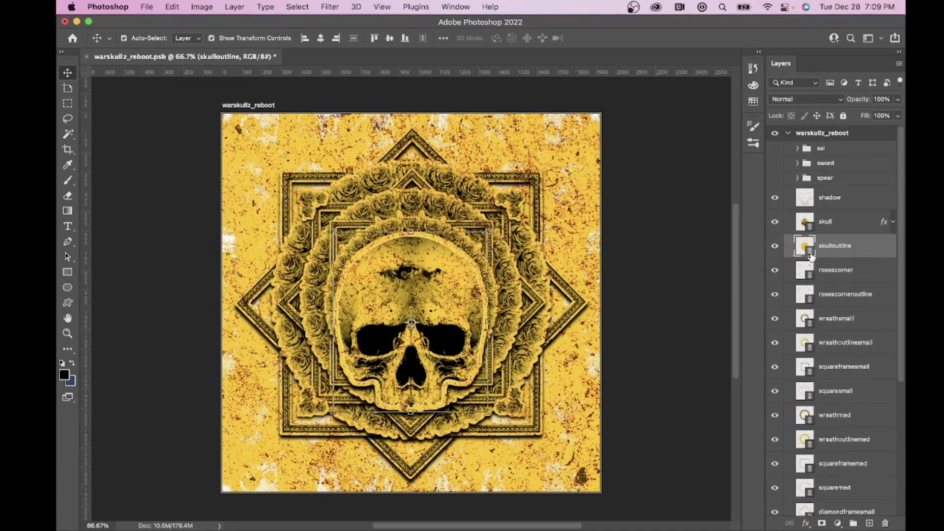
- Open skull.psd and expand every colour group from yellow up to goldenrod
double_click(809, 224)
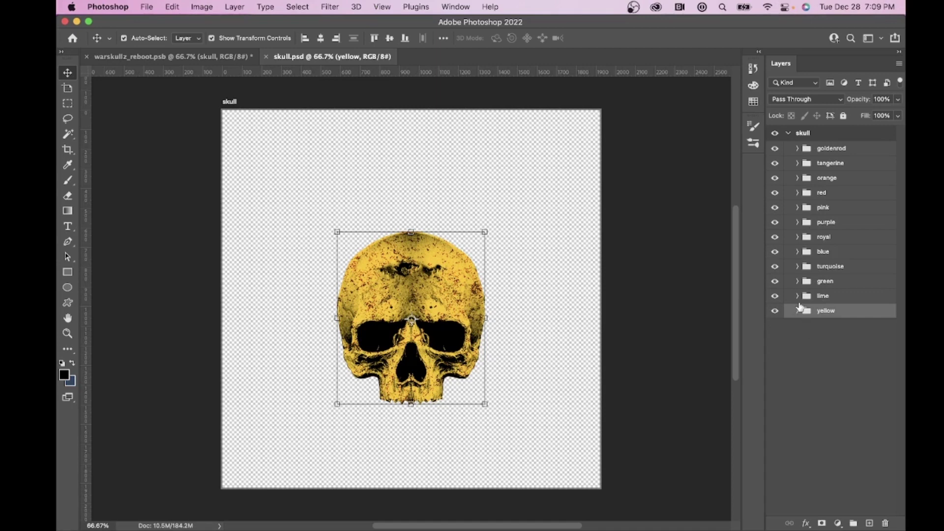
click(798, 310)
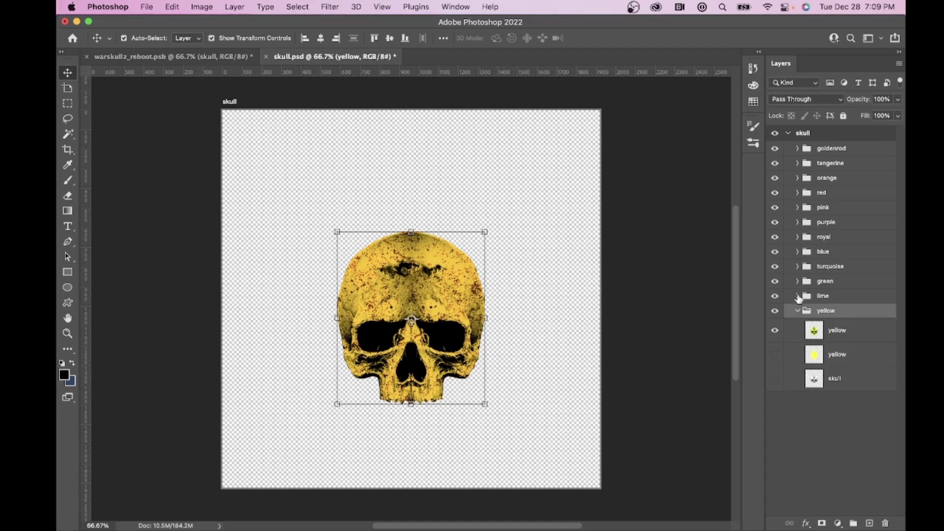
click(797, 295)
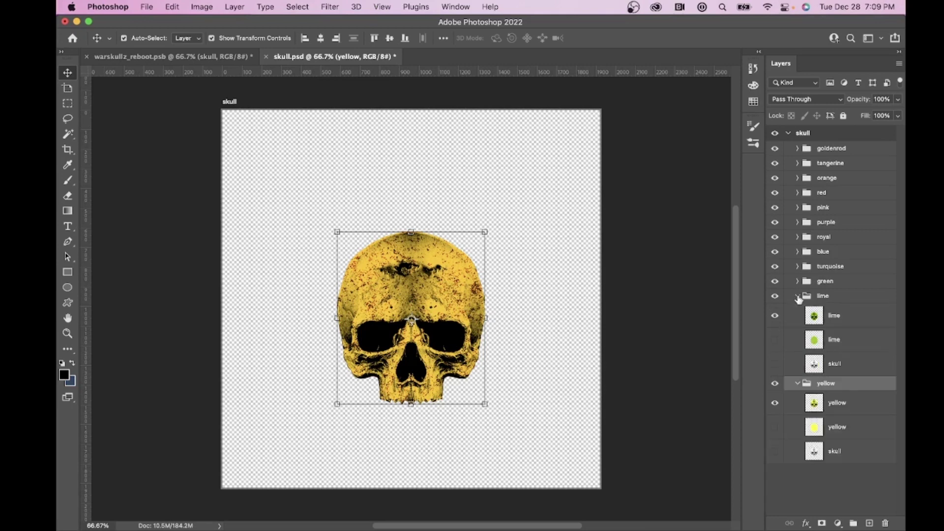
click(798, 281)
click(798, 266)
click(797, 251)
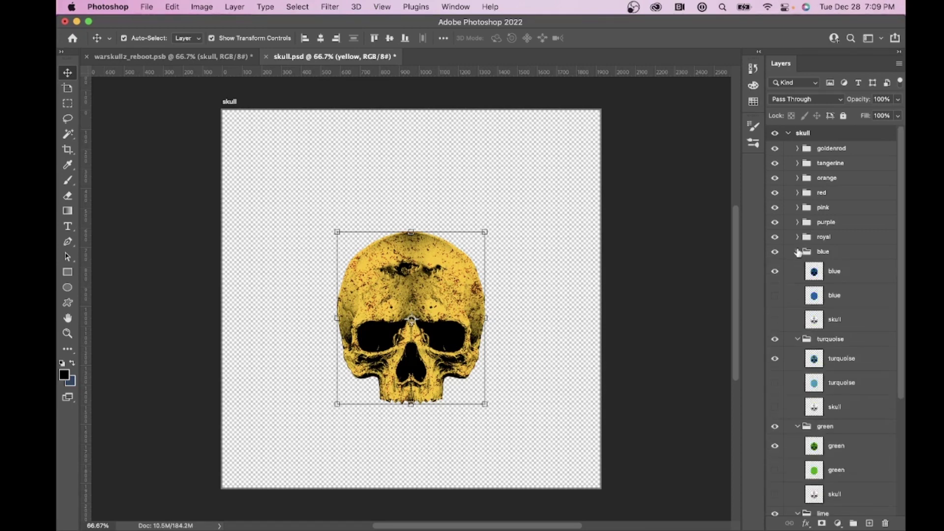
click(797, 237)
click(797, 222)
click(798, 207)
click(797, 192)
click(797, 178)
click(798, 162)
click(797, 148)
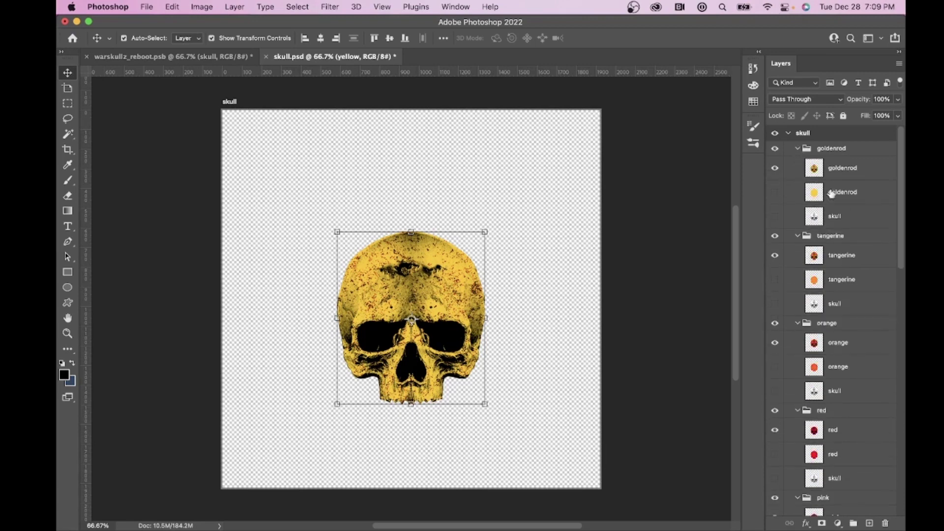
- Turn the top goldenrod layer back on and collapse the tangerine through yellow groups
click(775, 168)
click(798, 237)
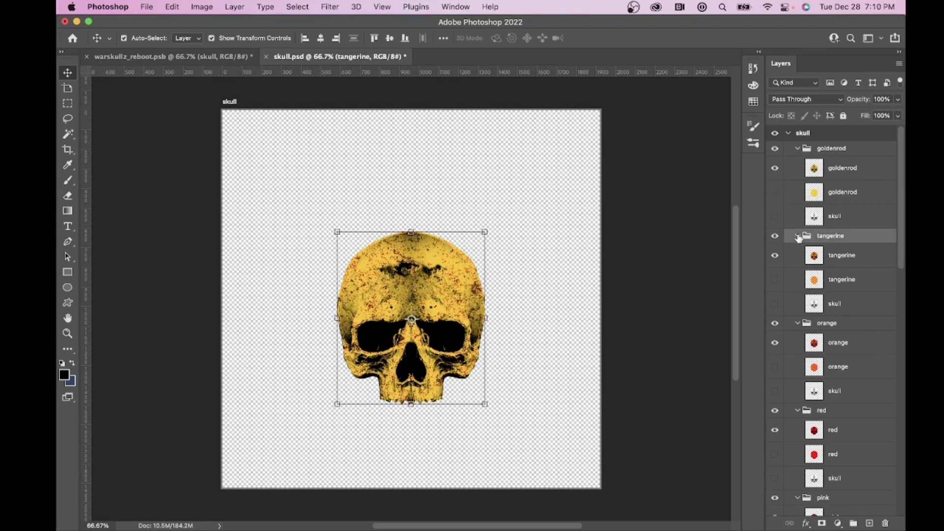
click(798, 236)
click(797, 251)
click(798, 266)
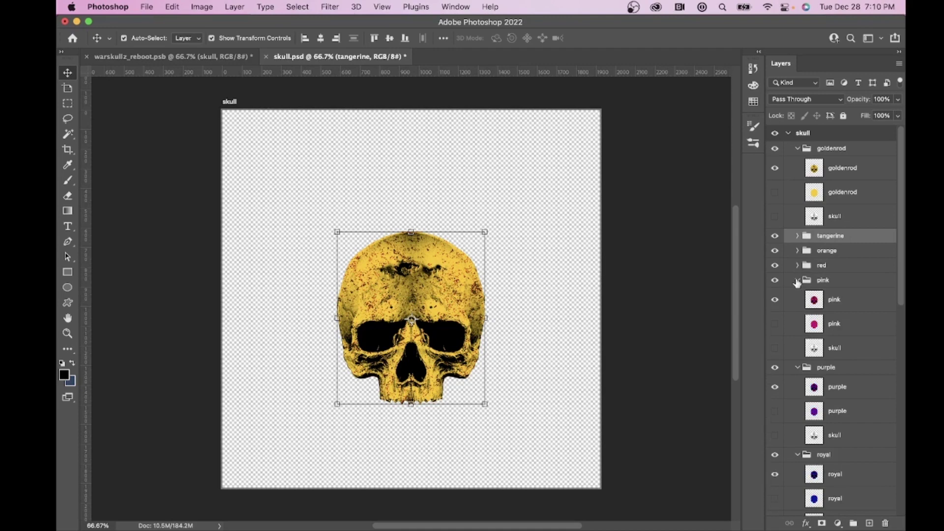
click(797, 280)
click(797, 295)
click(798, 310)
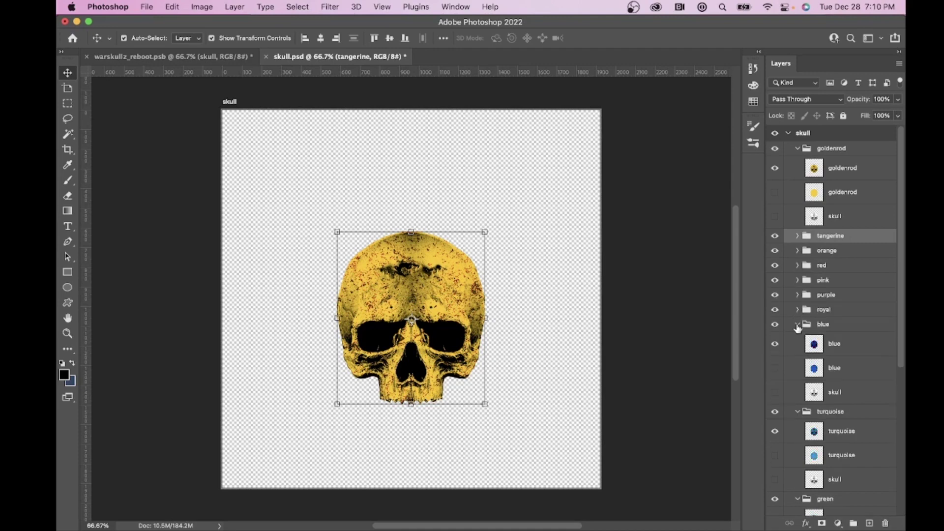
click(798, 325)
click(798, 339)
click(798, 354)
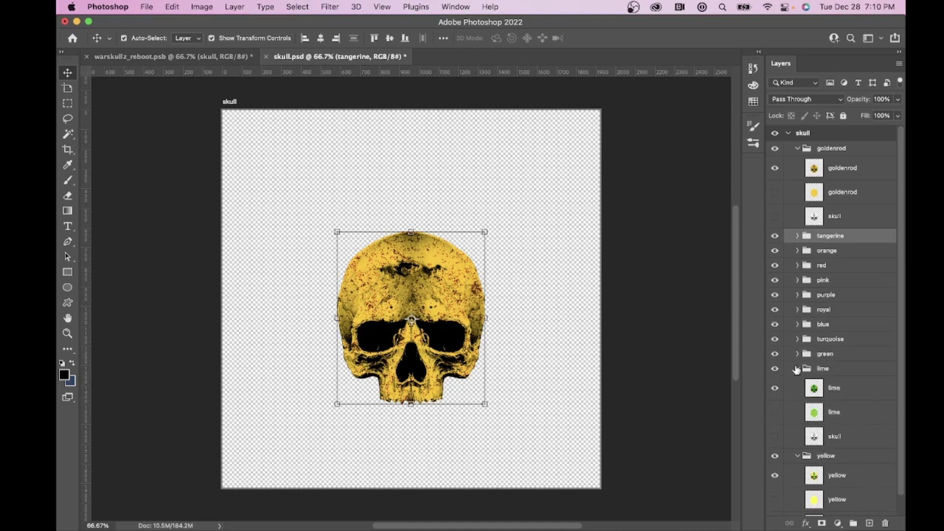
click(798, 369)
click(797, 383)
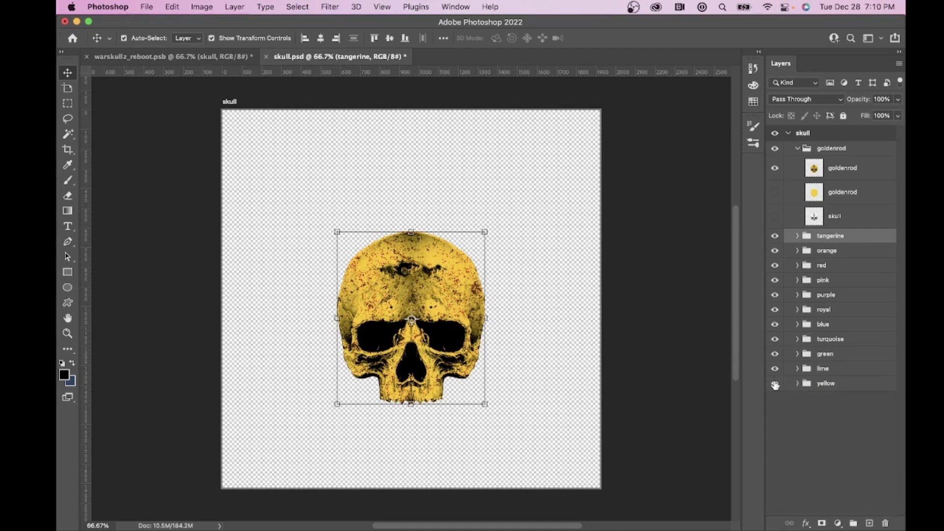
- Hide the tangerine-to-yellow colour groups and compare the plain skull with the goldenrod fill
drag(776, 386, 777, 241)
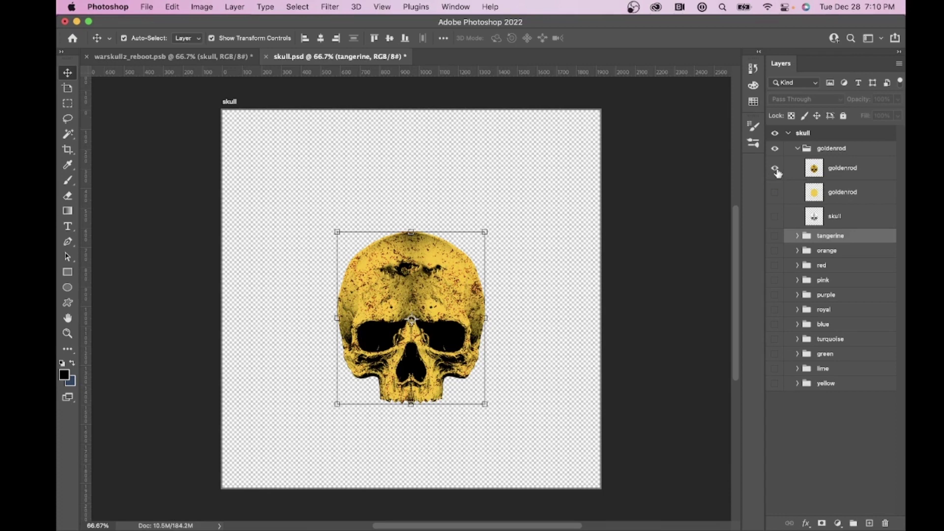
click(774, 216)
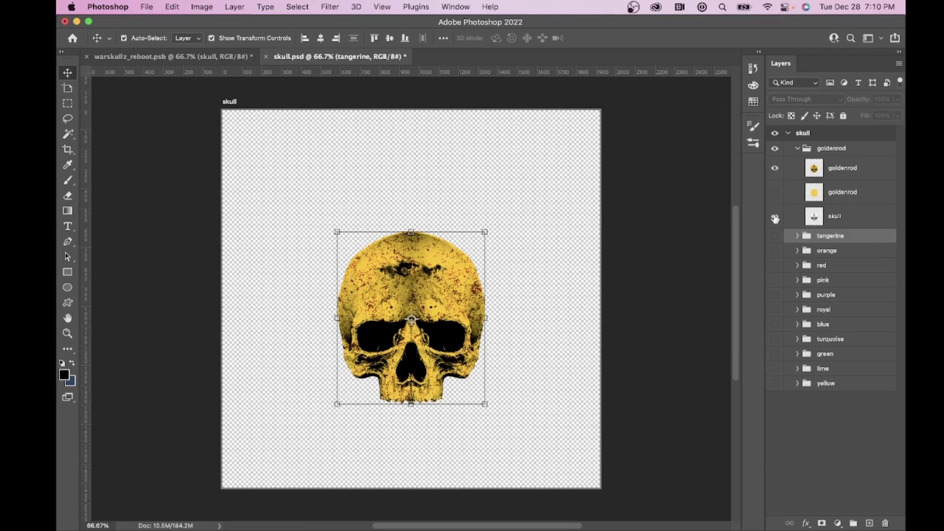
click(775, 168)
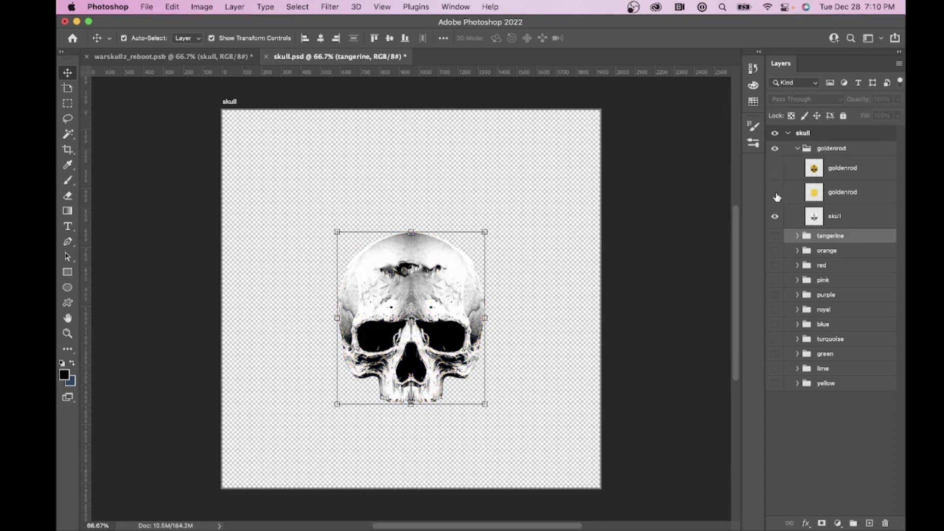
click(835, 213)
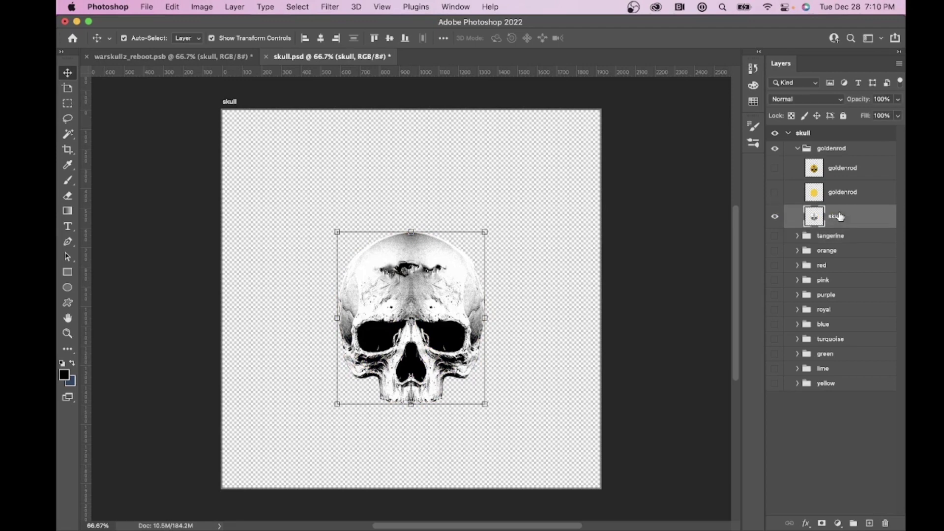
click(775, 193)
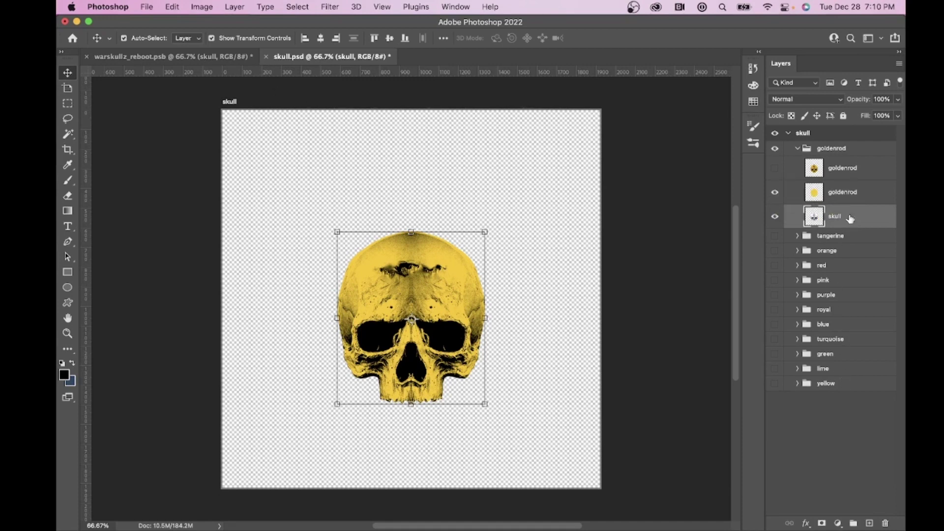
click(776, 193)
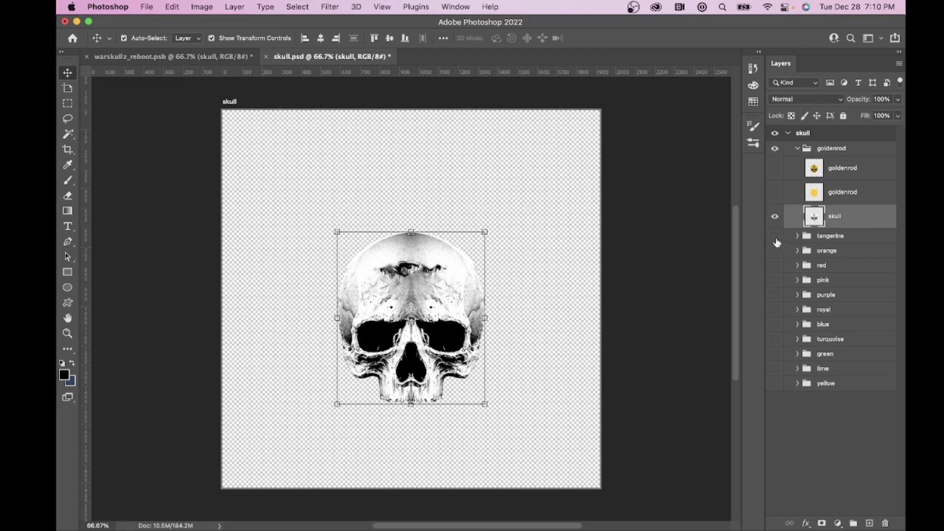
- Show the goldenrod colour layer and confirm its blend mode stays Multiply
click(797, 236)
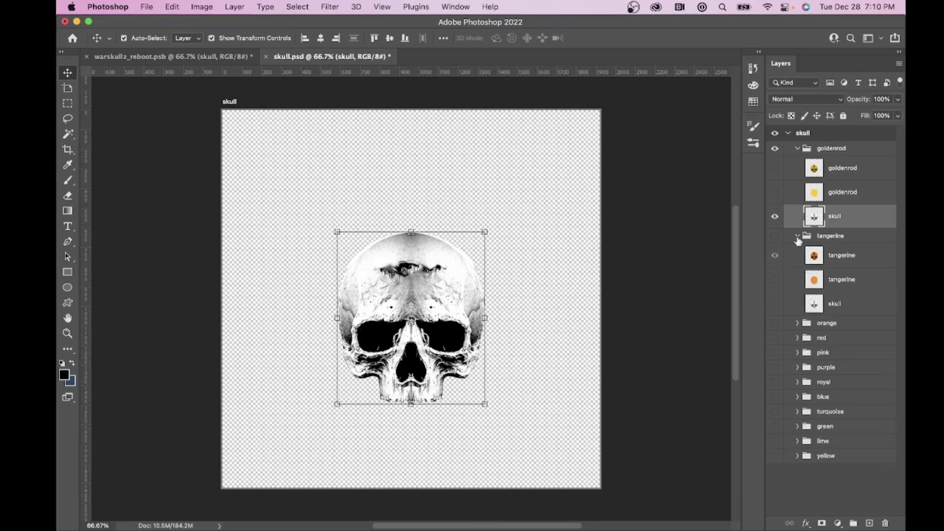
click(797, 236)
click(797, 236)
click(826, 196)
click(774, 193)
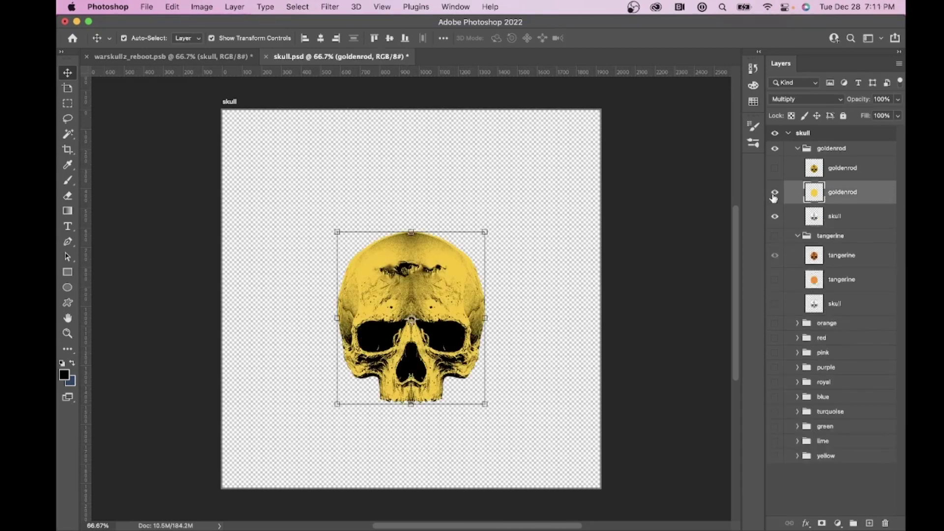
click(816, 102)
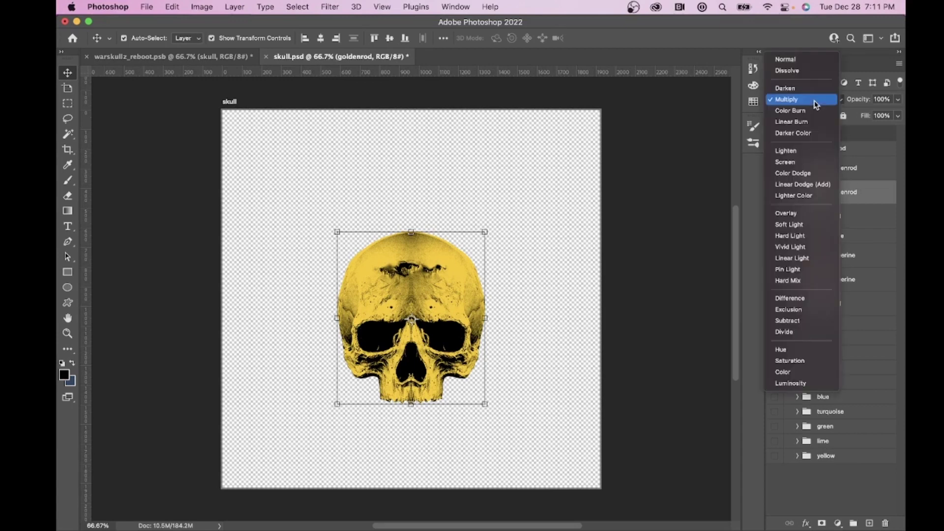
click(878, 211)
- Restore the textured goldenrod skull alone, collapse tangerine, and return to warskullz_reboot.psb
click(775, 192)
click(775, 216)
click(775, 168)
click(832, 175)
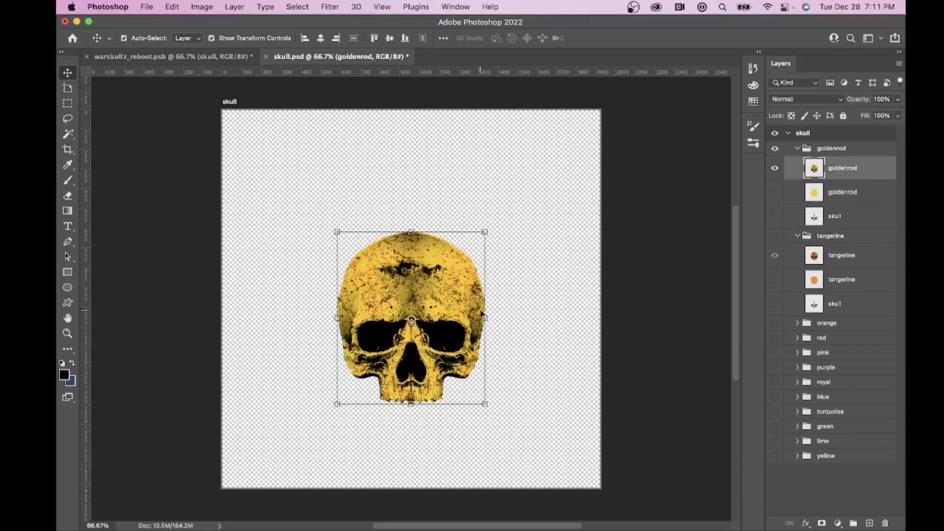
click(798, 235)
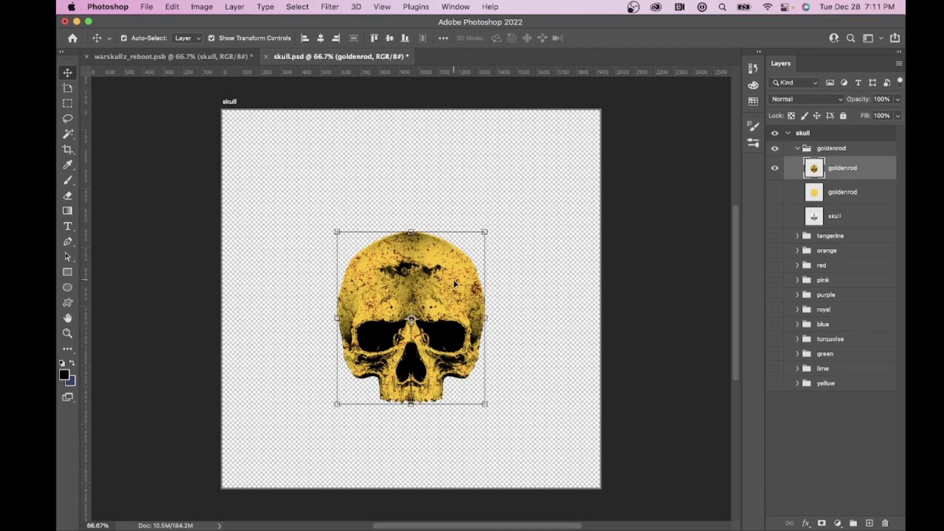
click(202, 59)
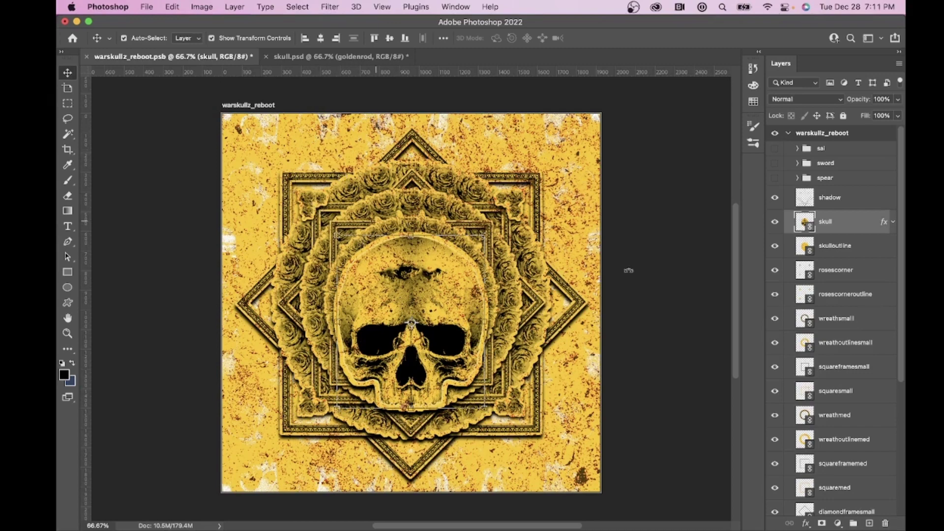
- Inspect the skulloutline and rosescorner smart objects' colour layers, then close both tabs
double_click(810, 253)
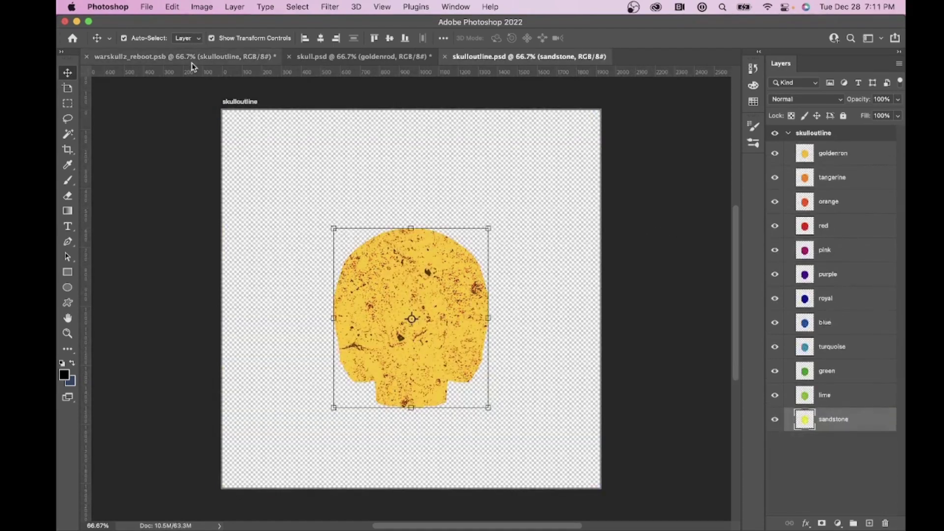
click(207, 56)
double_click(811, 275)
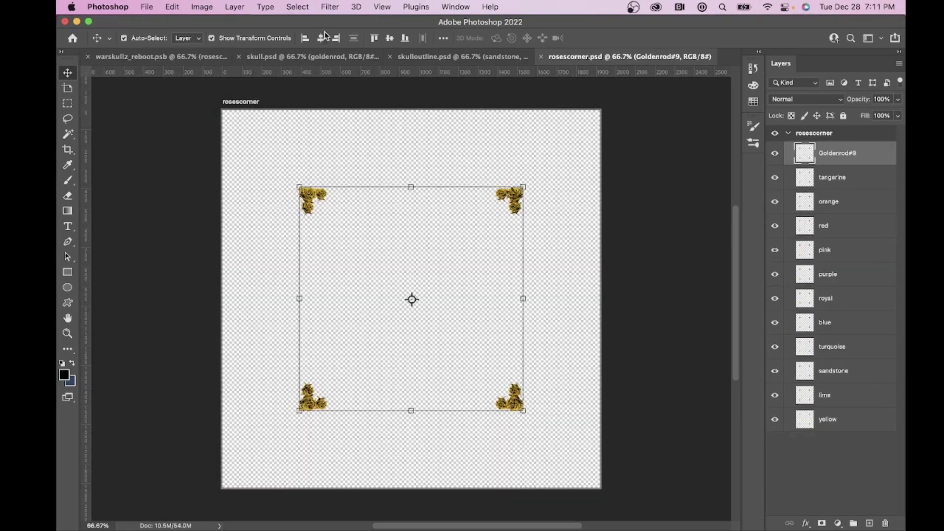
click(542, 58)
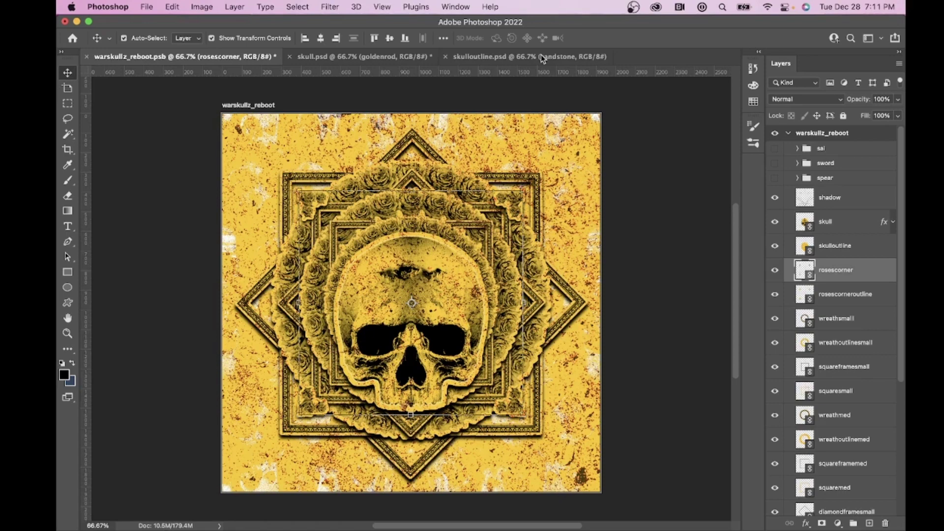
click(447, 57)
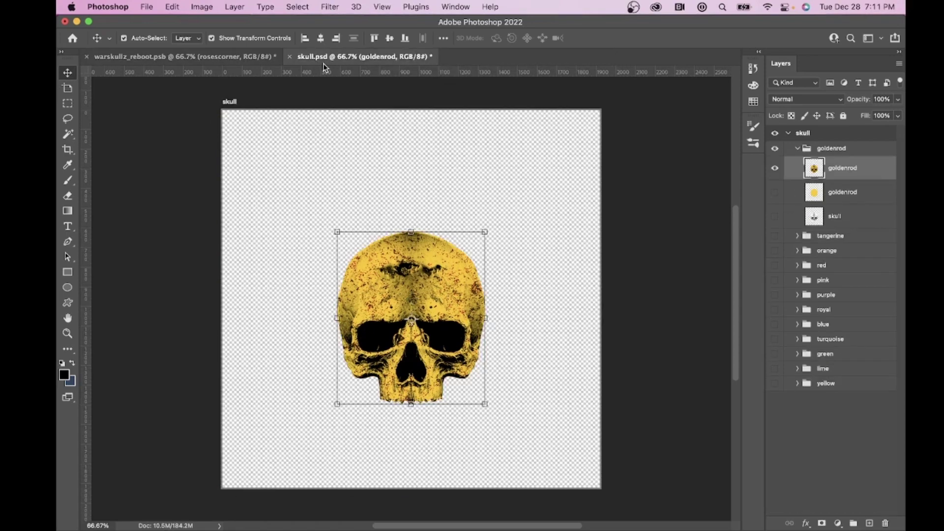
- Keep skull.psd open and open the skull smart object's contents from warskullz_reboot
click(289, 57)
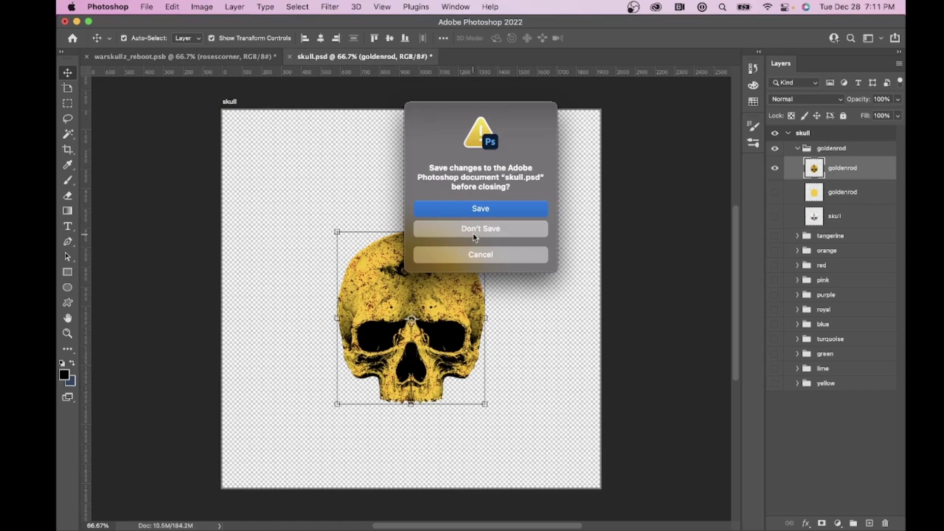
click(464, 257)
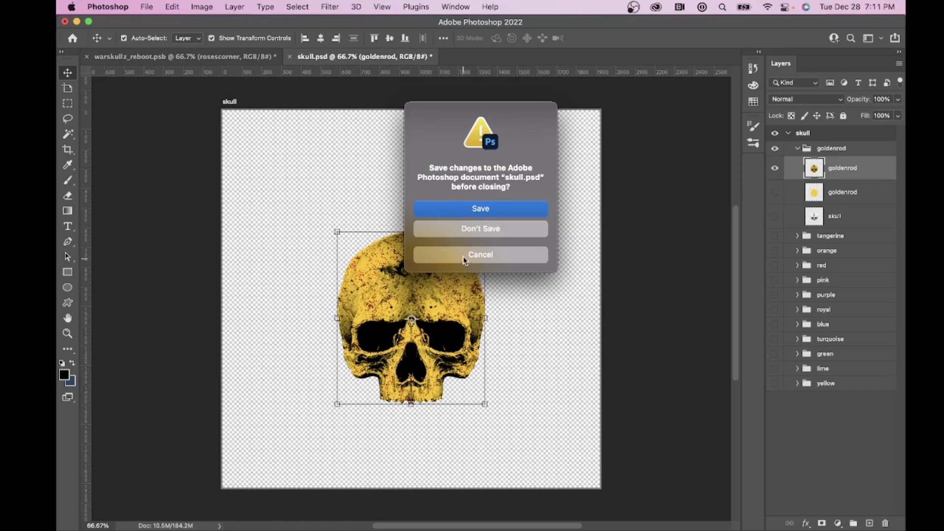
click(192, 57)
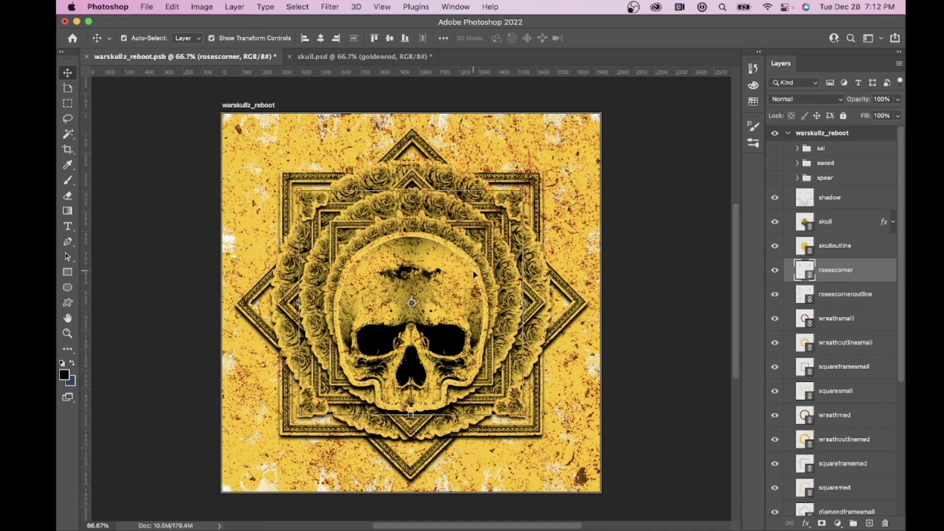
double_click(810, 229)
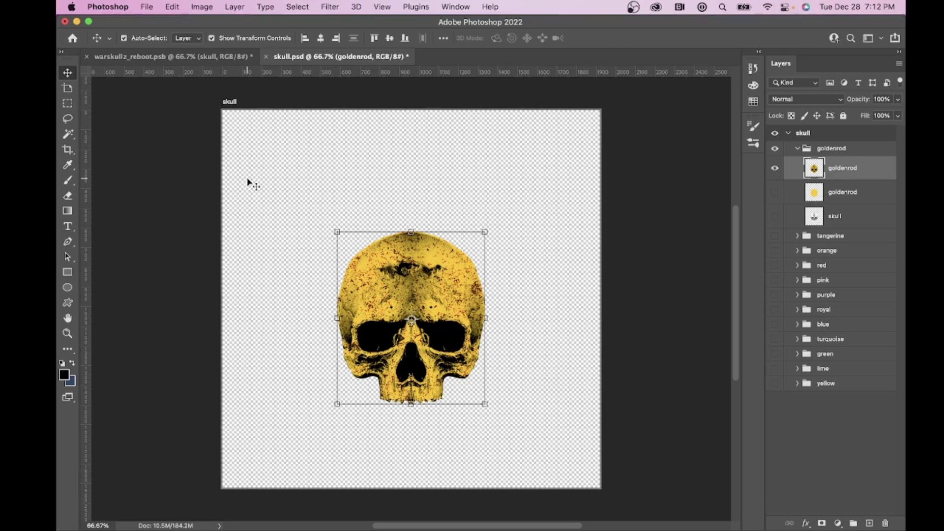
- Close skull.psd and warskullz_reboot.psb, discarding changes with Don't Save
click(266, 57)
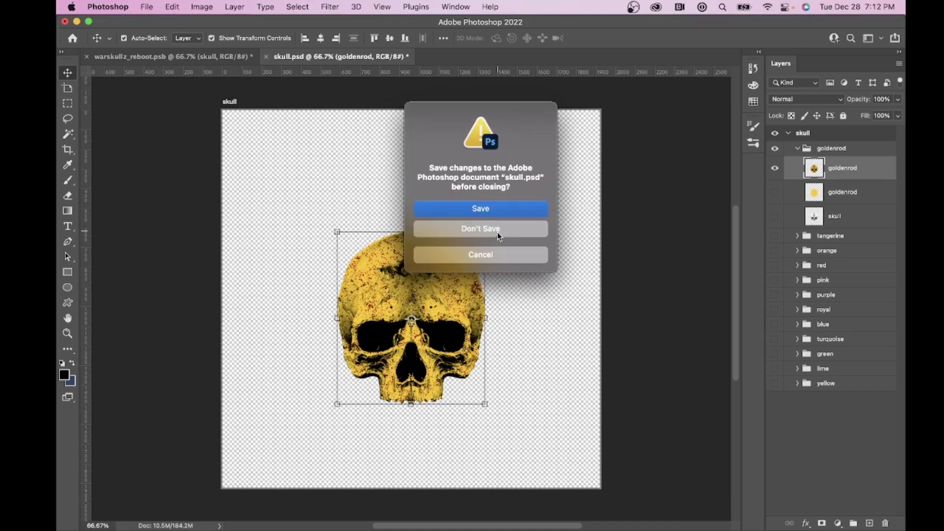
click(498, 227)
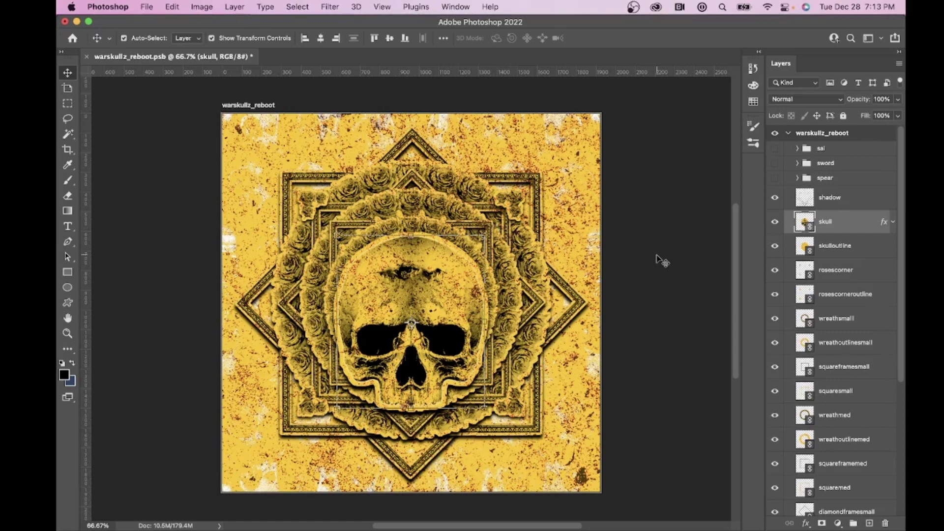
click(672, 261)
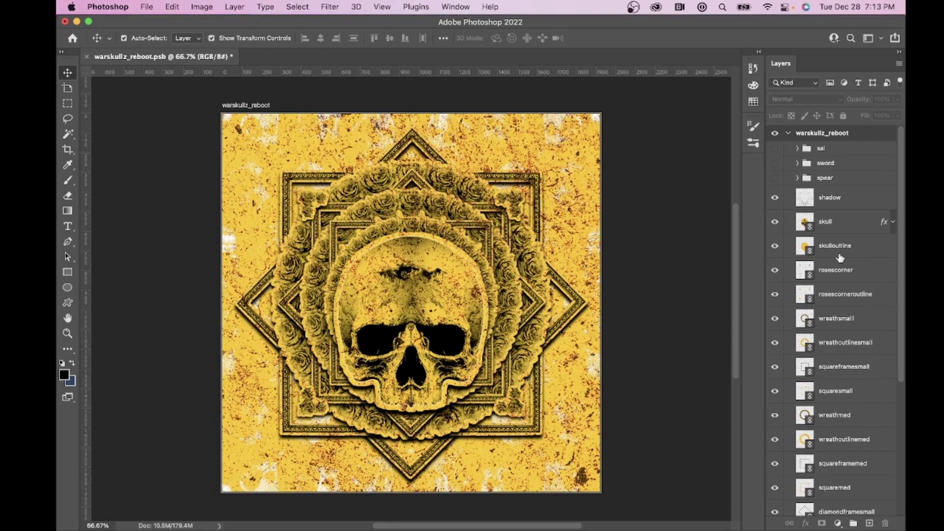
scroll(840, 258, down, 8)
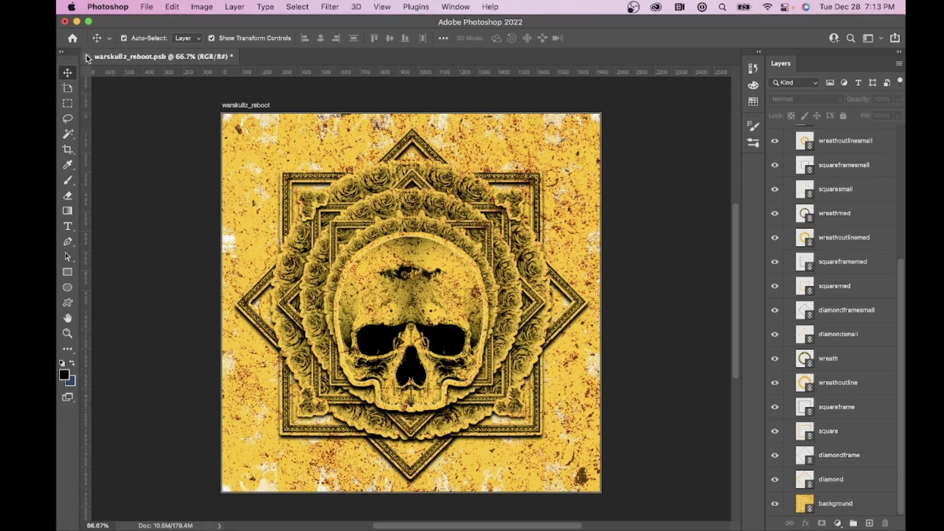
click(66, 20)
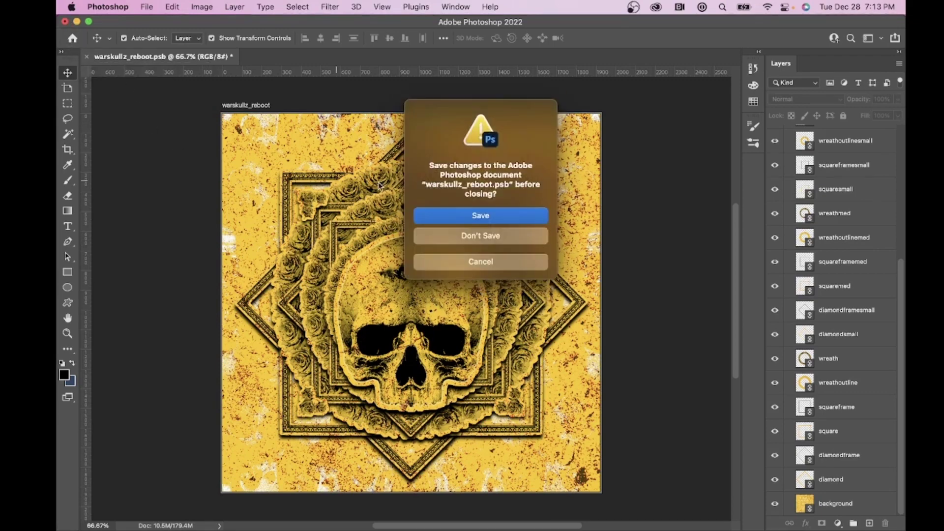
click(475, 241)
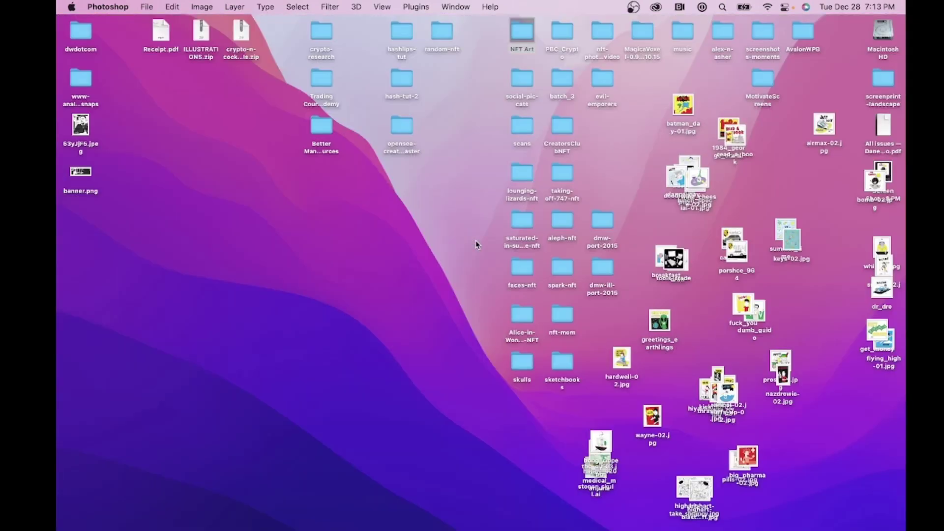
- Browse NFT Art > warskullz and select warskullz-base.psd to preview its 1.62 GB details
double_click(523, 33)
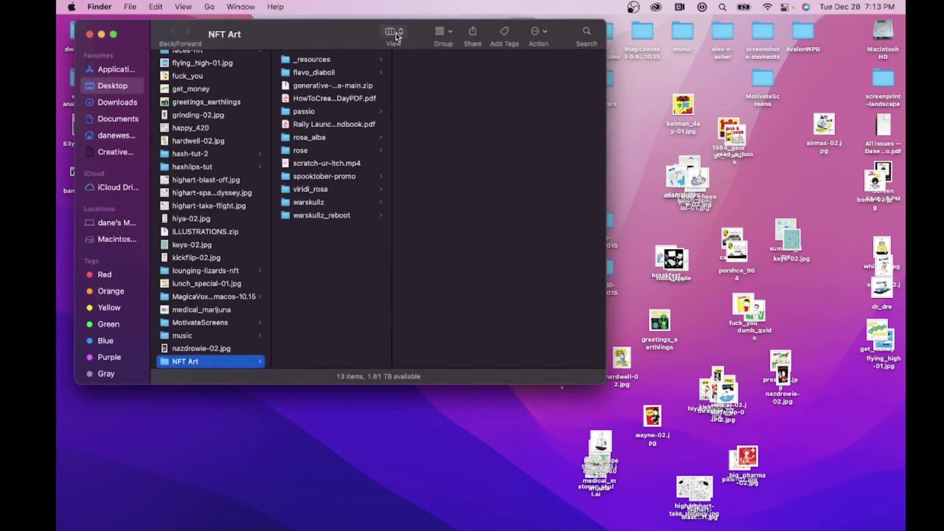
click(325, 205)
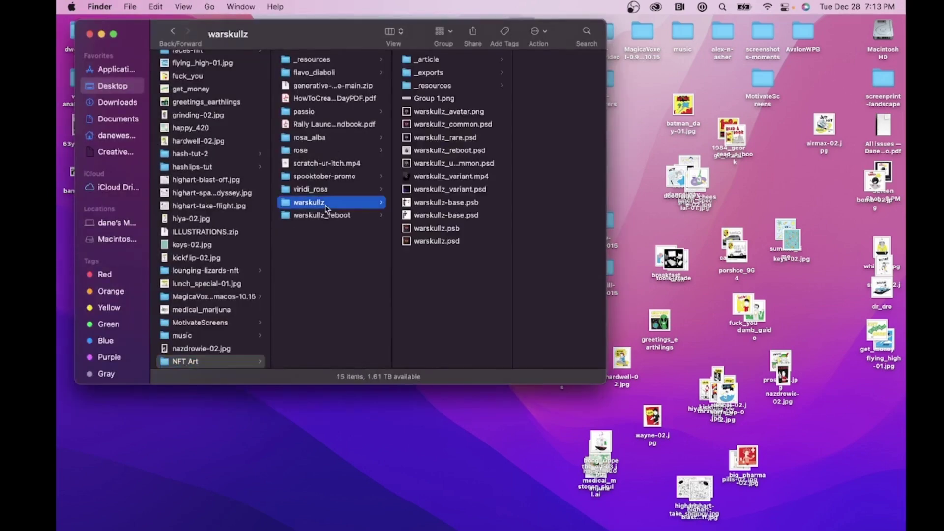
click(326, 218)
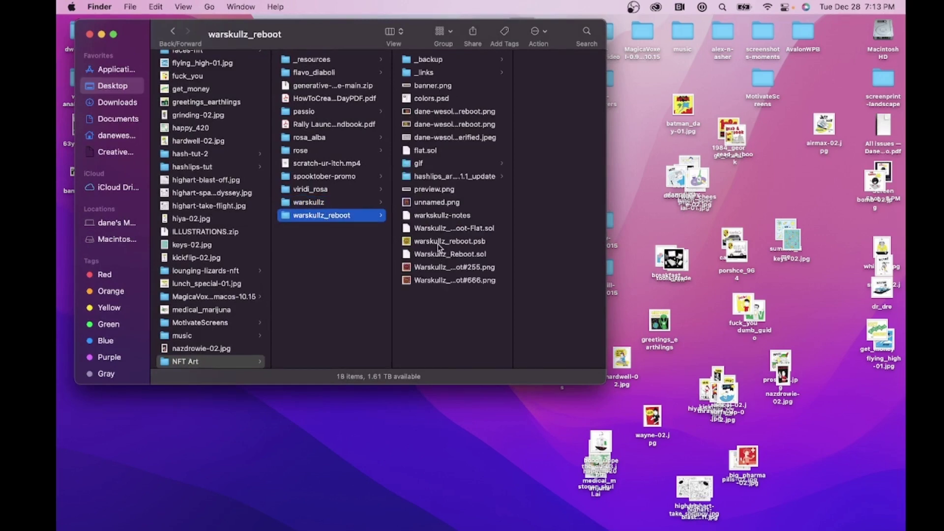
click(352, 202)
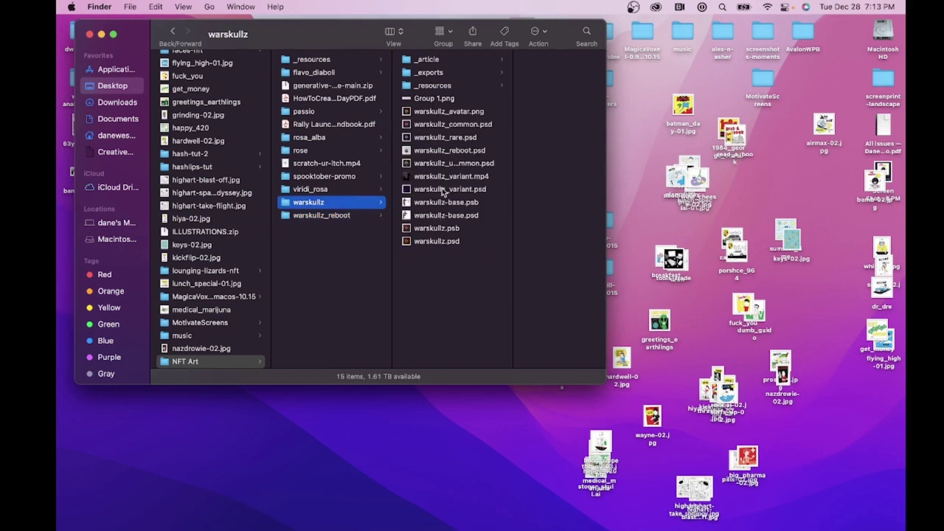
click(440, 216)
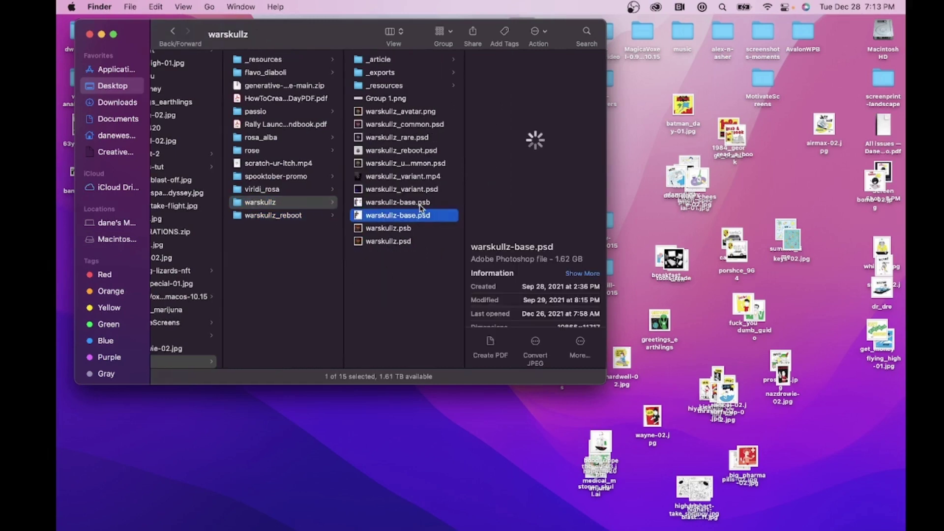
- Open warskullz-base.psb and wait for the large document to finish loading
double_click(420, 204)
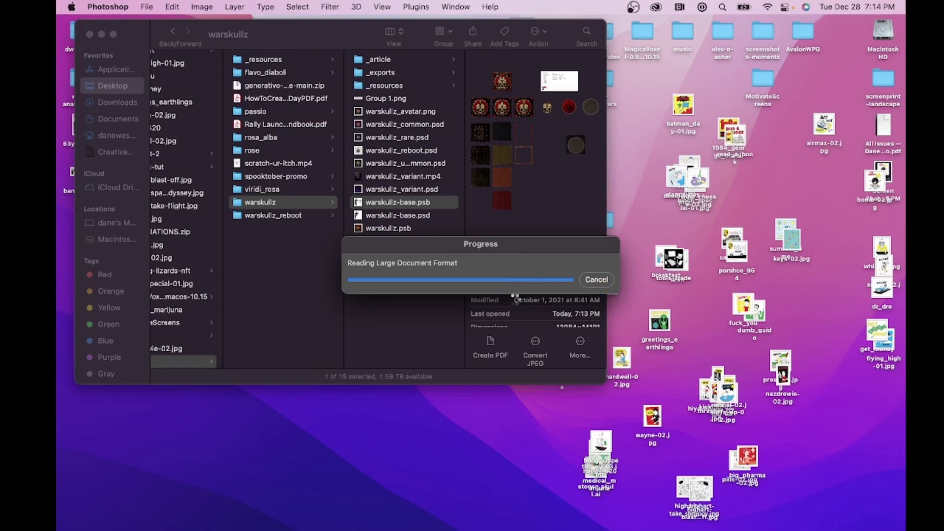
mouse_move(748, 527)
right_click(322, 516)
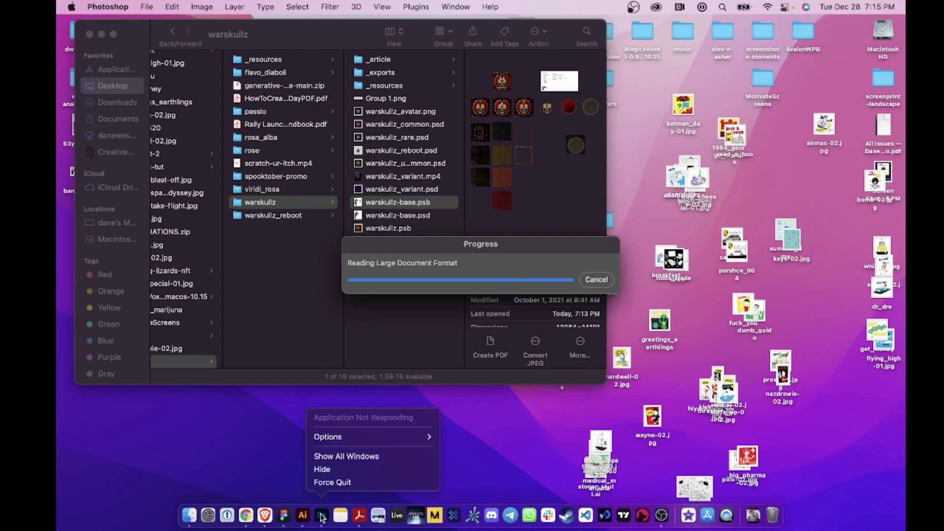
click(330, 480)
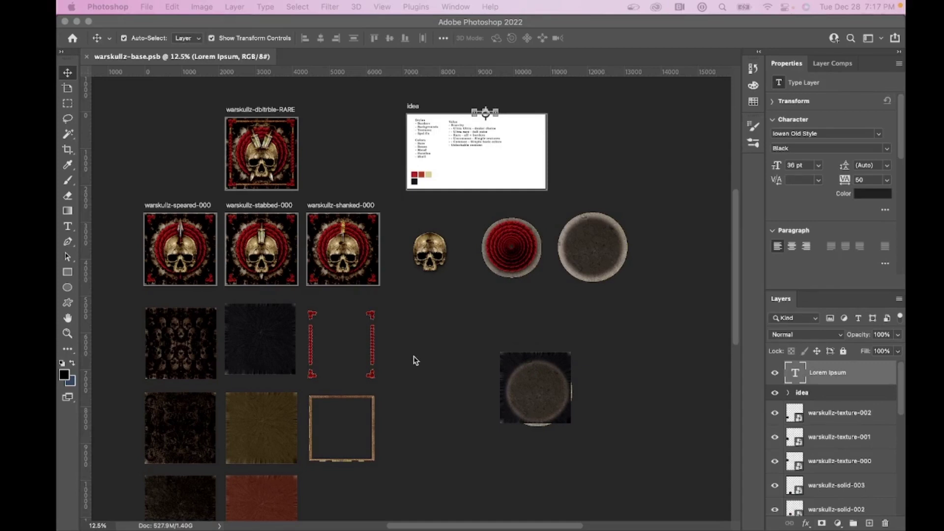
- Close the Properties and Character tab group so the Layers panel fills the column
click(900, 64)
click(899, 63)
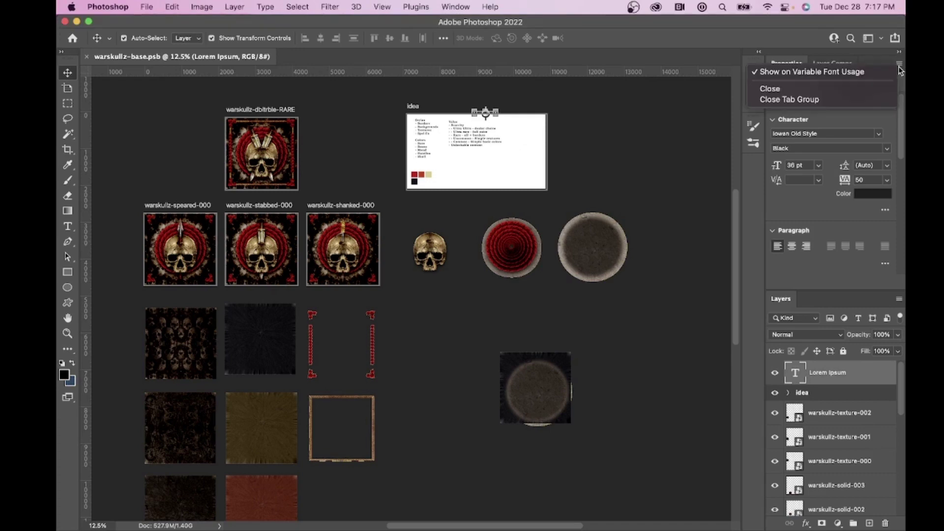
click(856, 99)
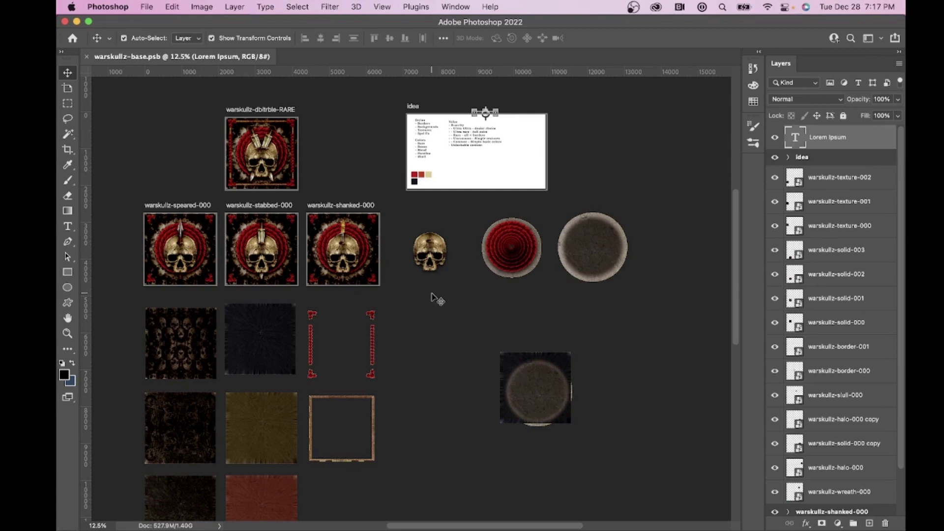
scroll(432, 298, down, 2)
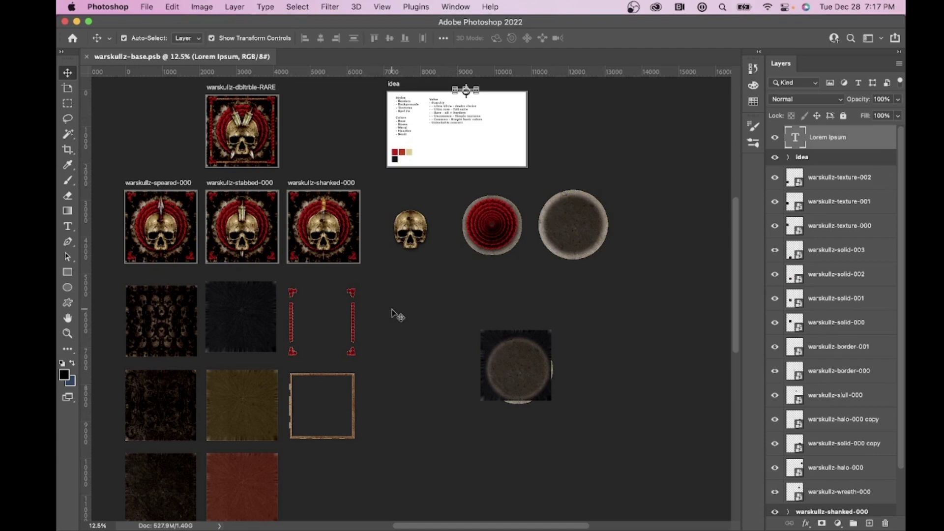
- Close warskullz-base and open warskullz_common.psd from Finder
click(64, 23)
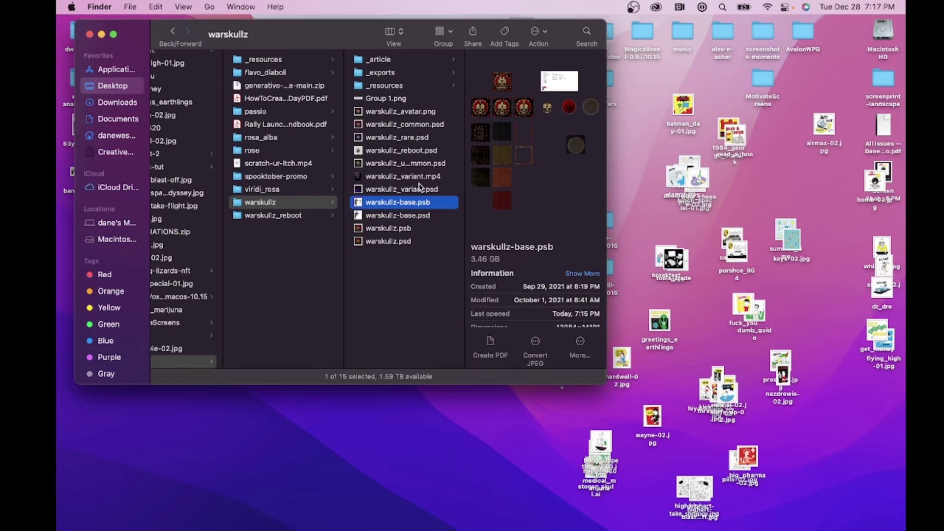
double_click(431, 127)
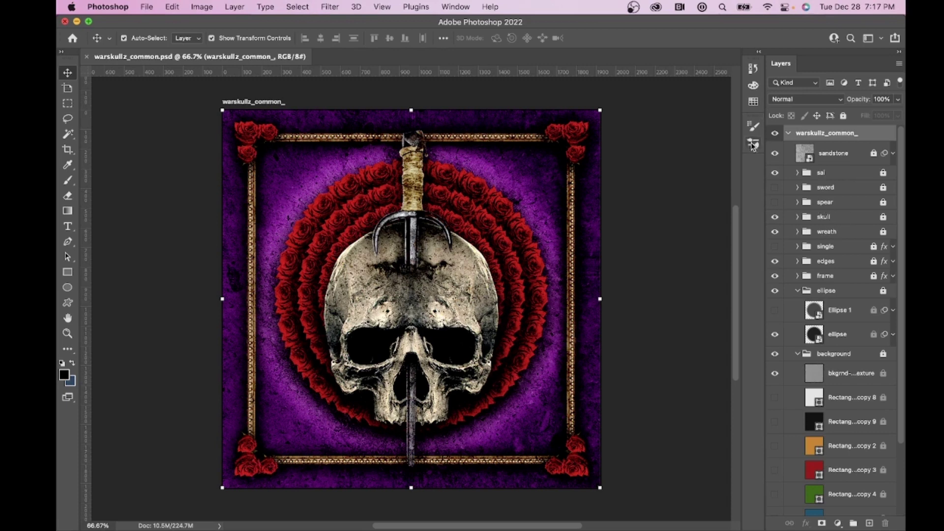
- Widen the Layers panel to show full names like Rectangle 618, collapsing the extra dock
drag(742, 151, 622, 164)
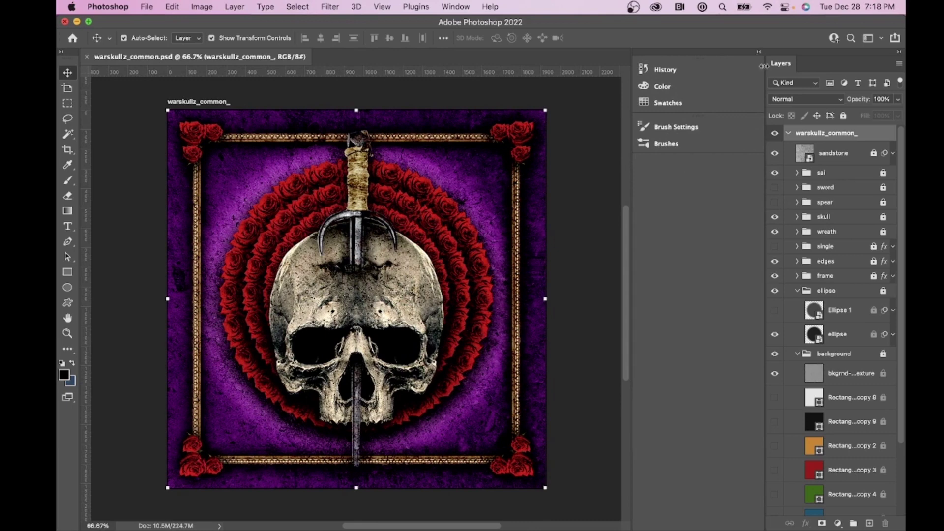
drag(764, 105, 612, 131)
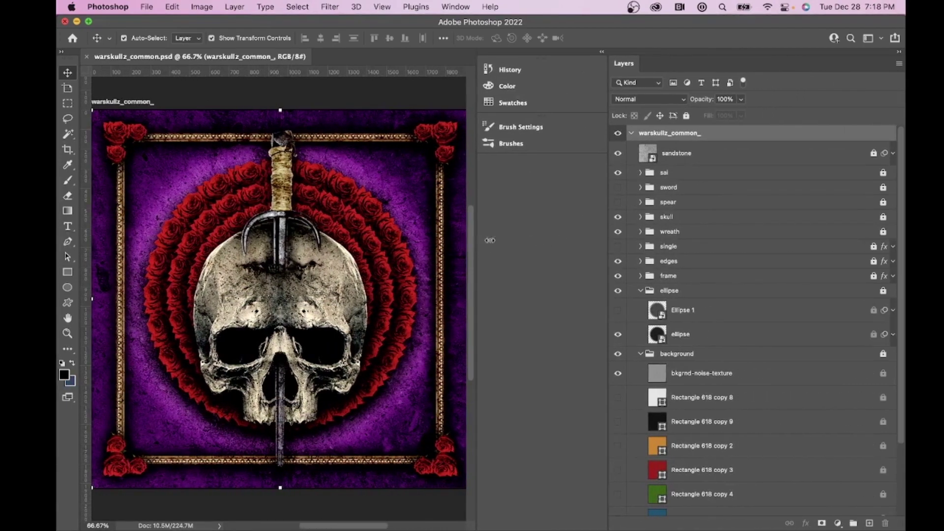
drag(499, 238, 604, 223)
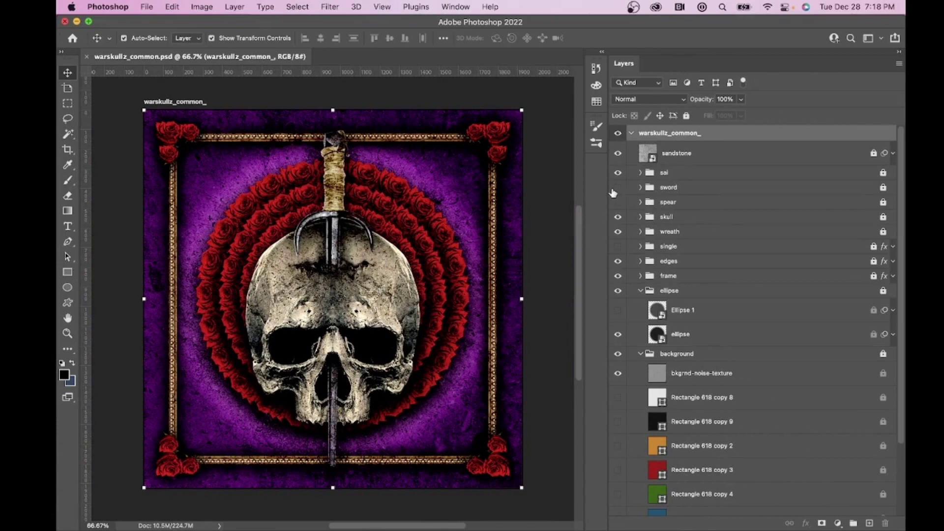
drag(608, 189, 530, 186)
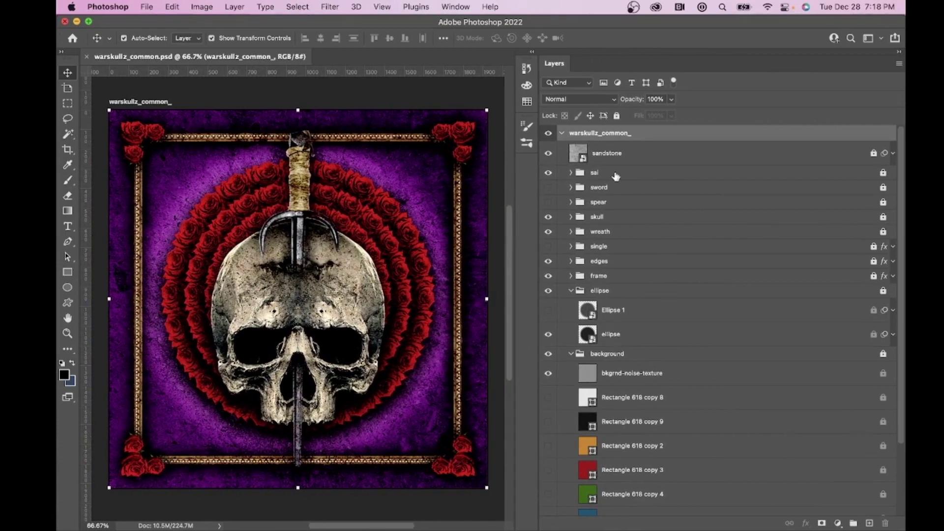
scroll(619, 238, down, 3)
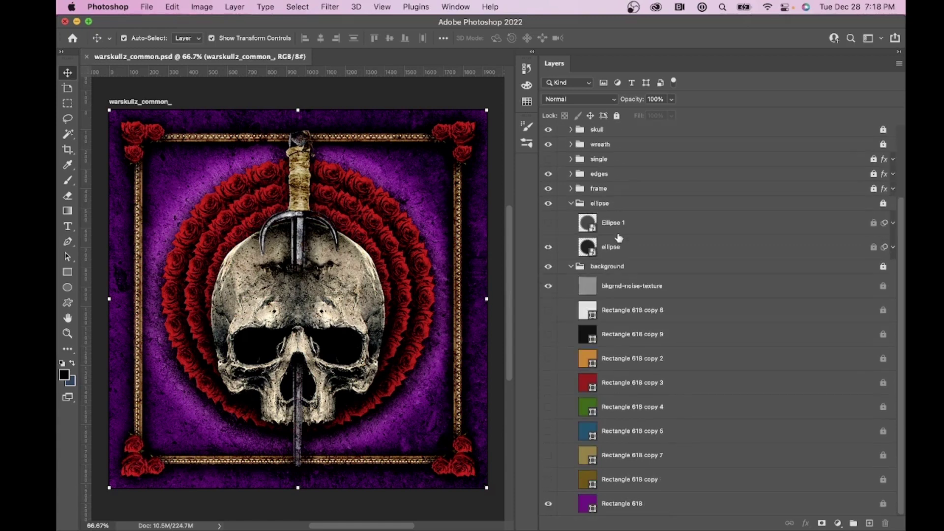
- Show the white Rectangle 618 background and Ellipse 1 instead of the ellipse vignette
click(548, 480)
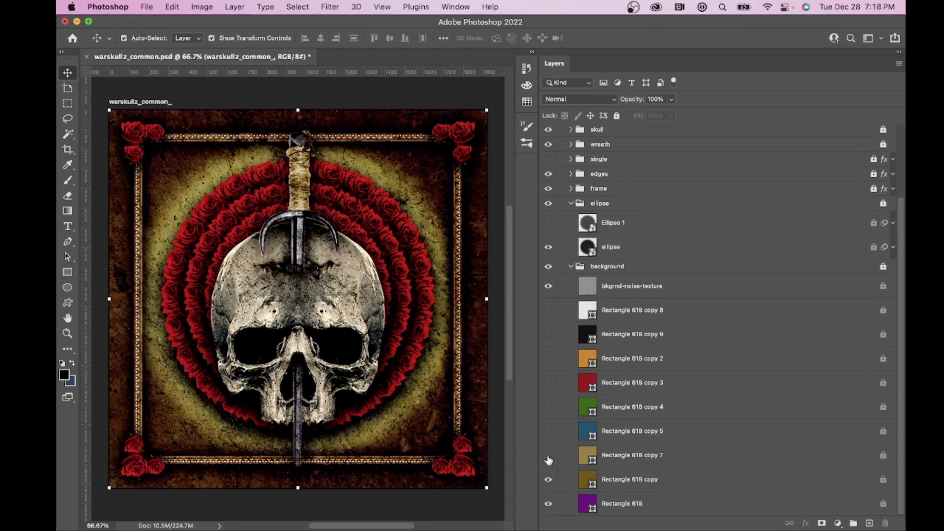
click(548, 407)
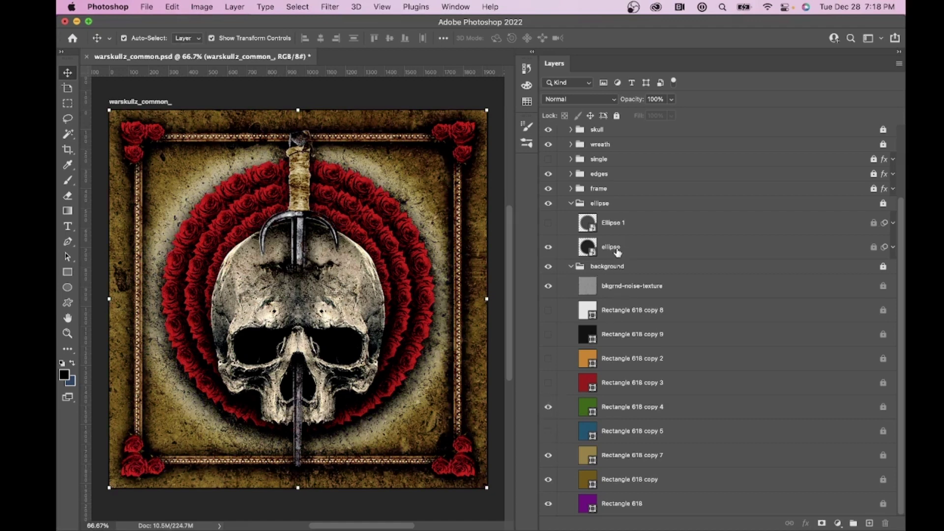
click(548, 248)
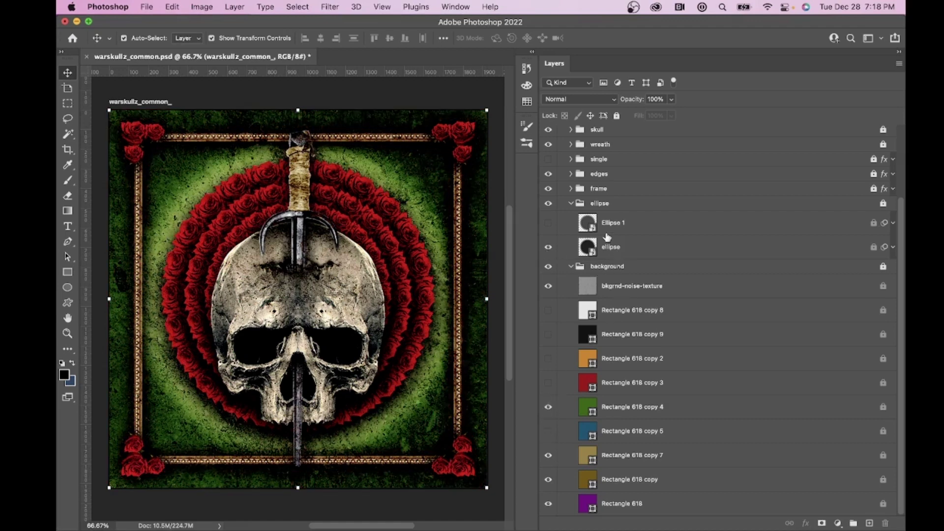
click(548, 224)
drag(548, 335, 549, 383)
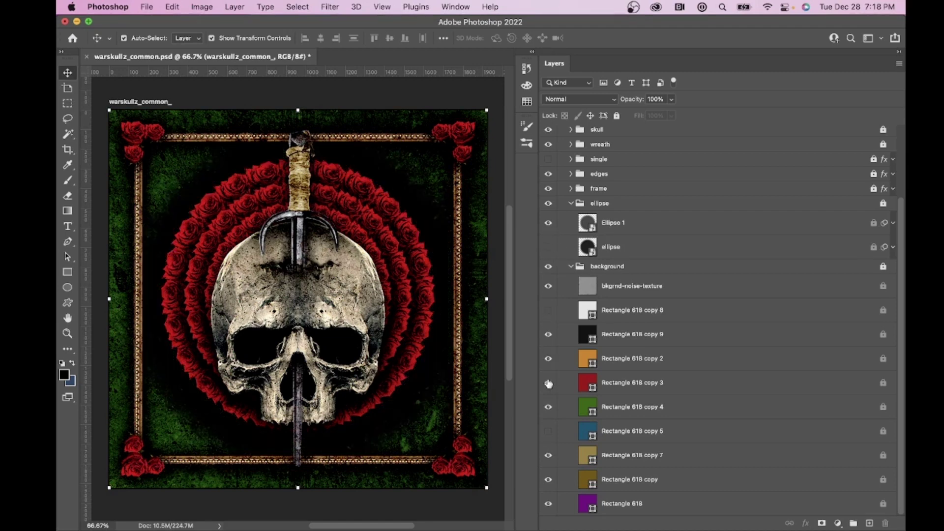
click(548, 310)
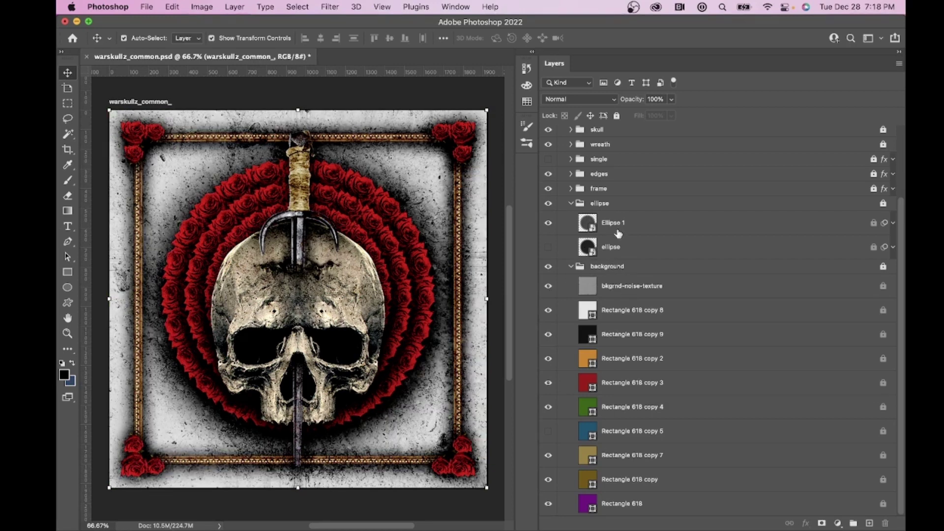
click(570, 204)
scroll(585, 222, up, 2)
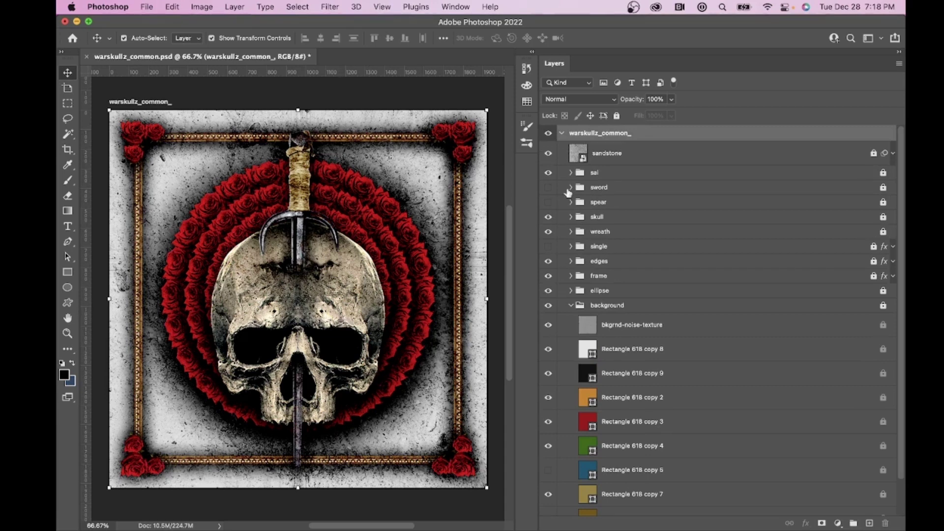
click(549, 156)
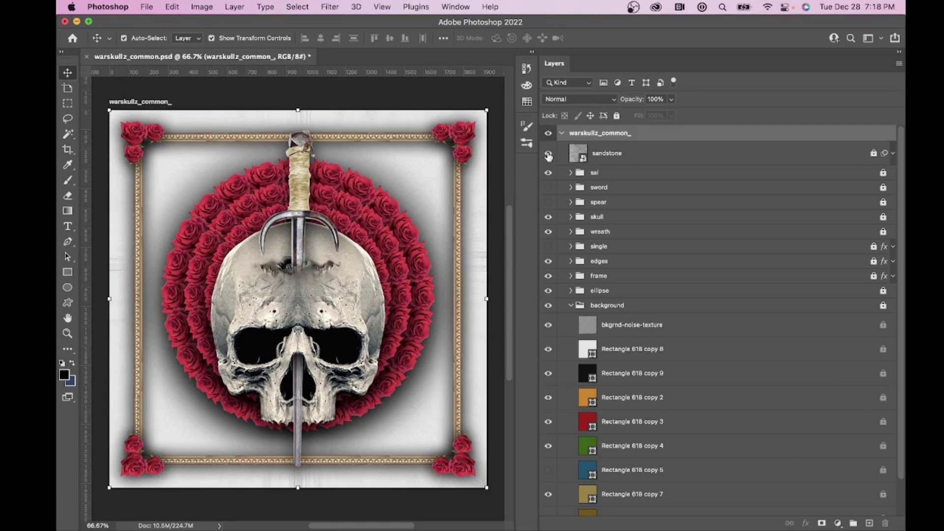
click(549, 155)
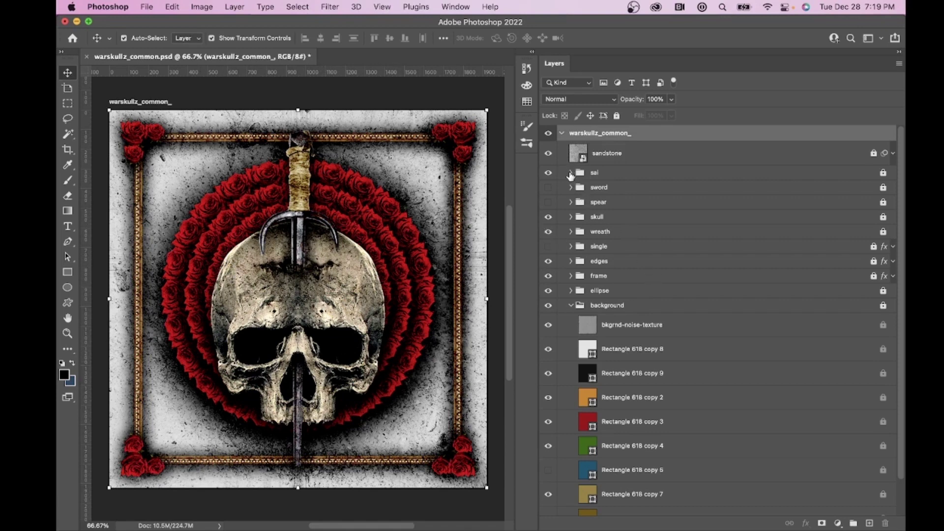
- Expand the skull group, load and invert Layer 1's selection, deselect, and narrow the Layers panel
click(571, 217)
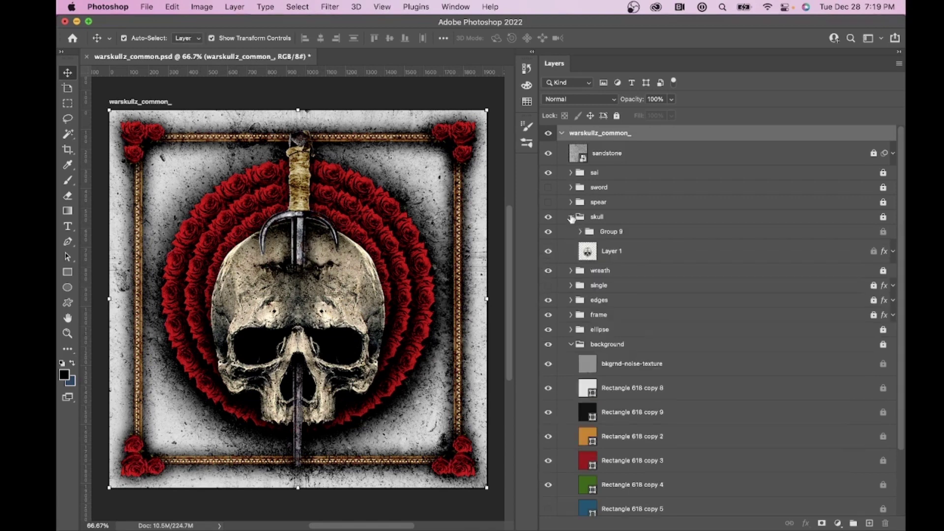
super+click(588, 253)
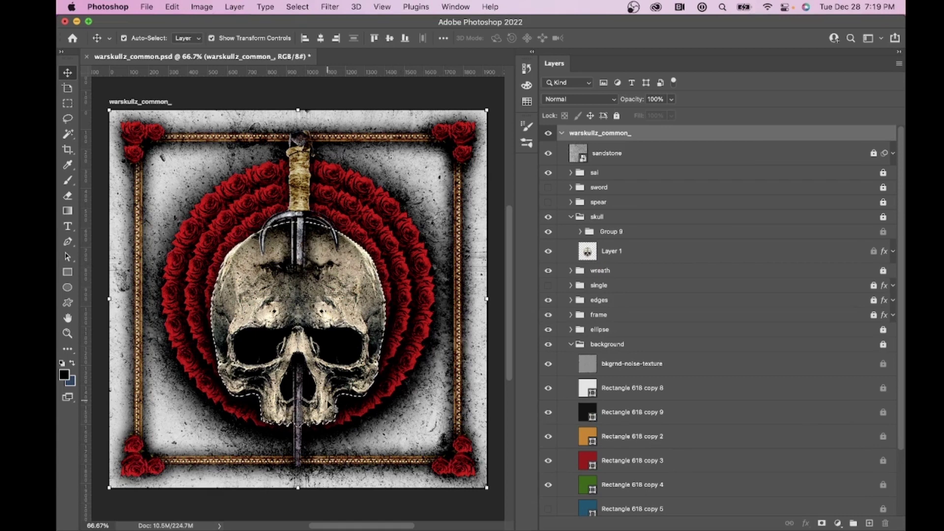
key(super+shift+i)
key(super+d)
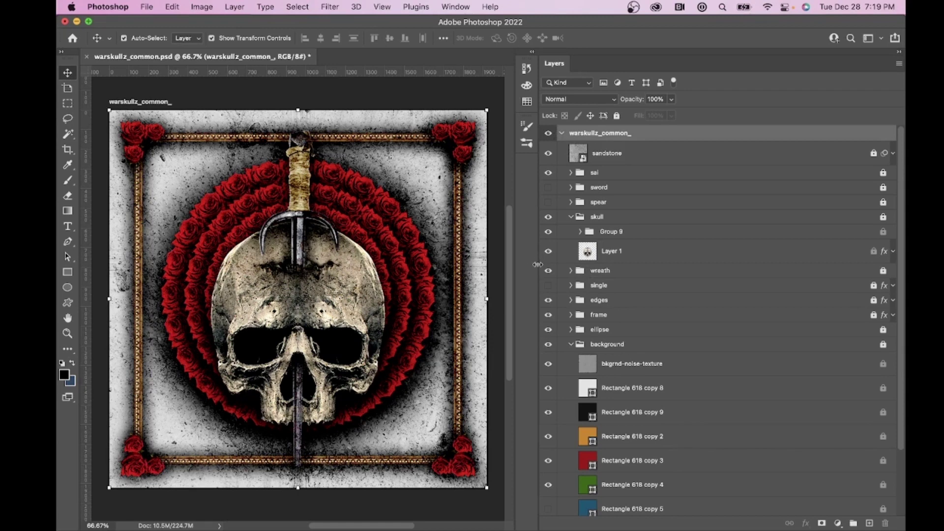
drag(538, 265, 778, 285)
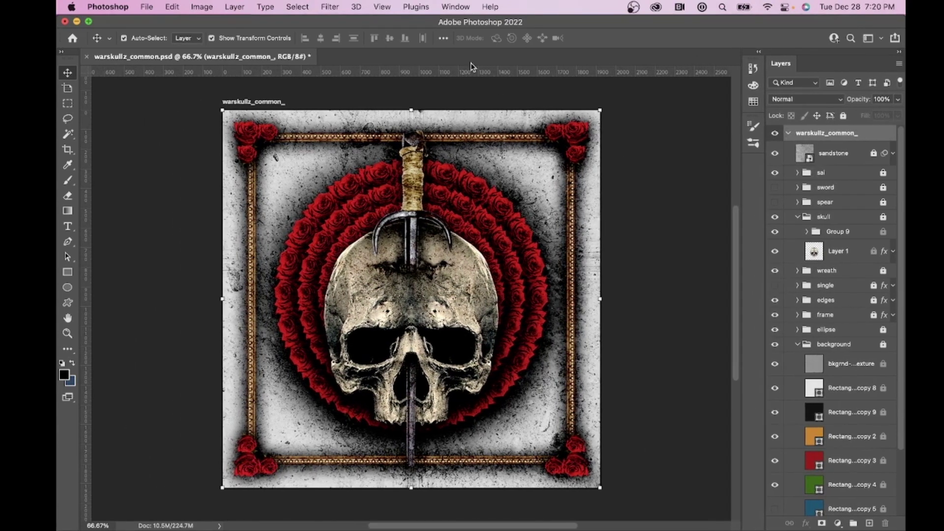
- Hide the sword layer, close warskullz_common.psd with Don't Save, and scroll Recent files
click(775, 187)
click(86, 57)
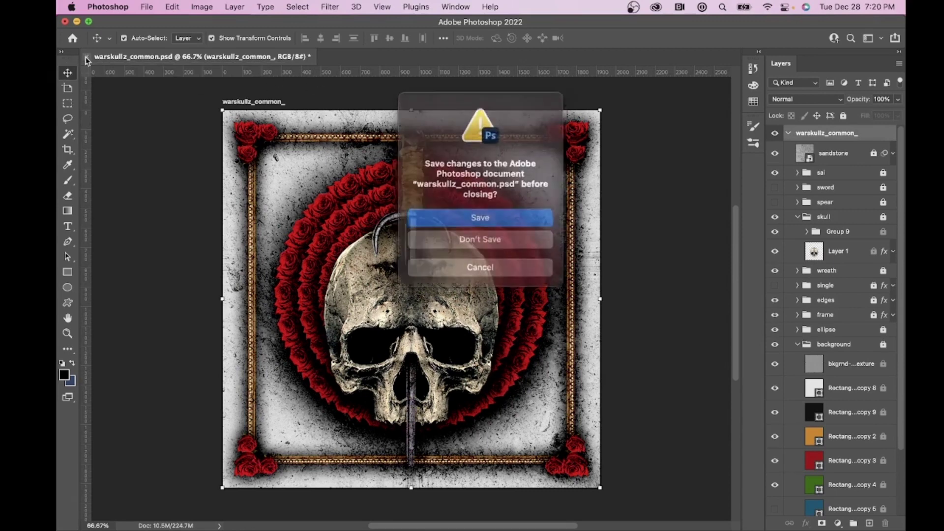
click(485, 237)
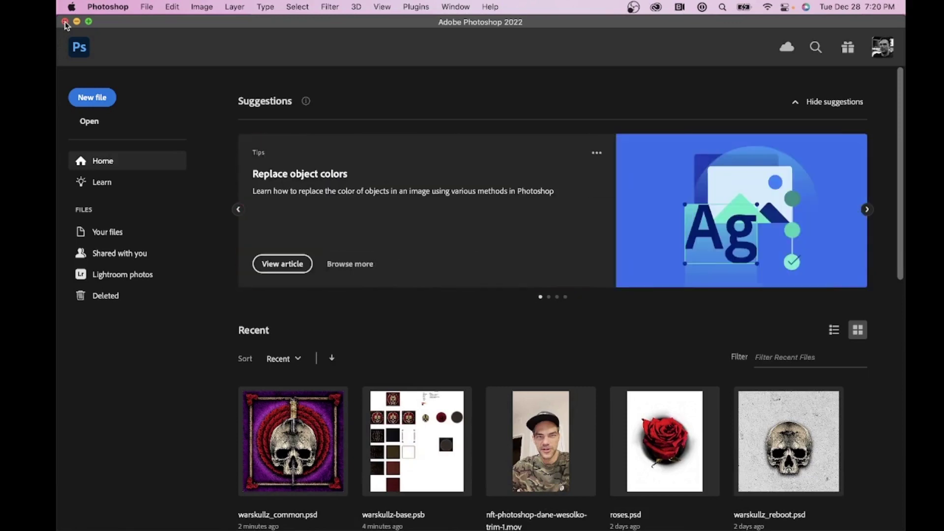
scroll(236, 212, down, 5)
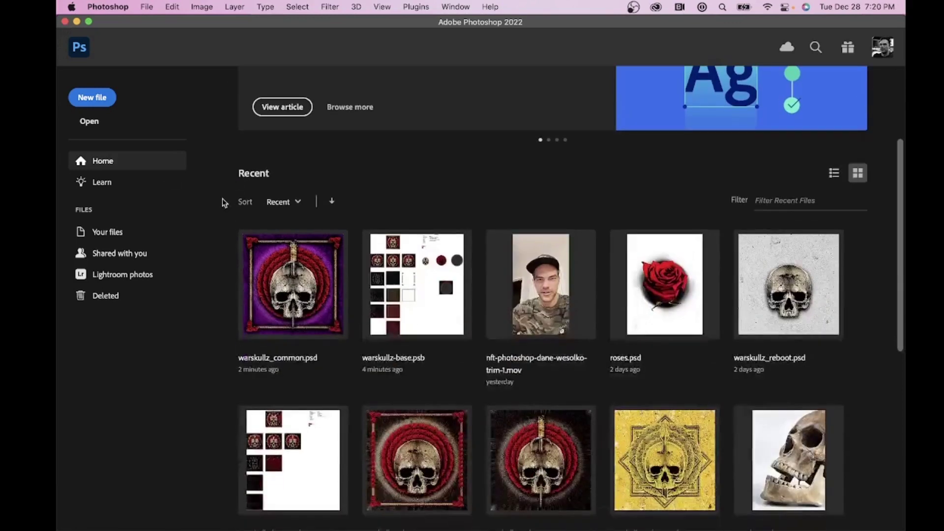